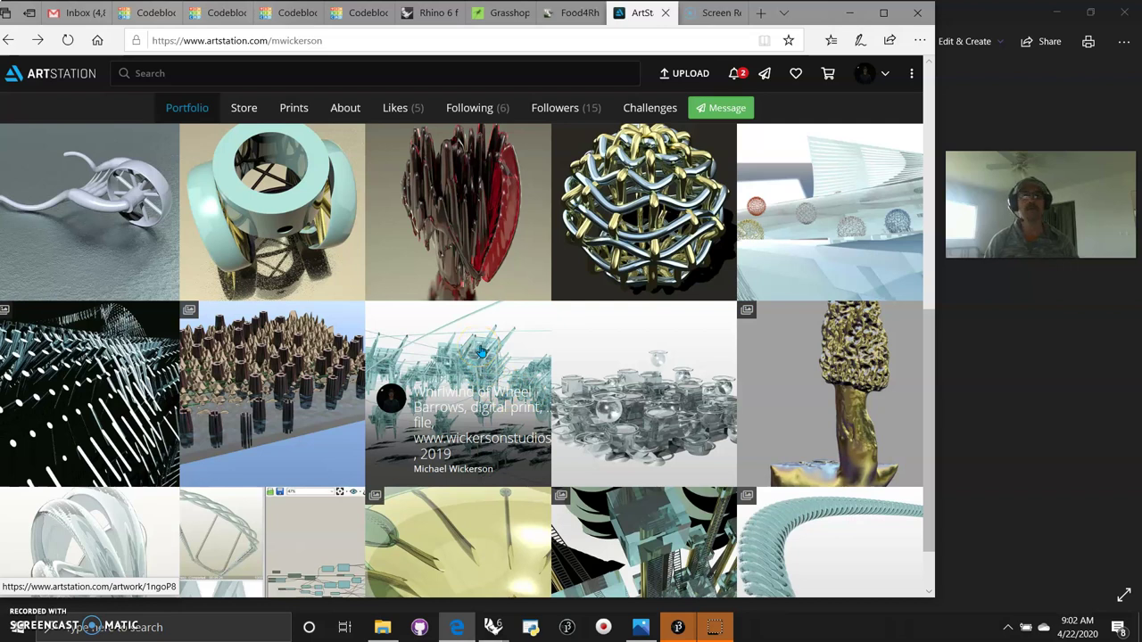
Scroll the ArtStation portfolio grid and open the Whirlwind of Wheel Barrows artwork
scroll(482, 350, down, 1)
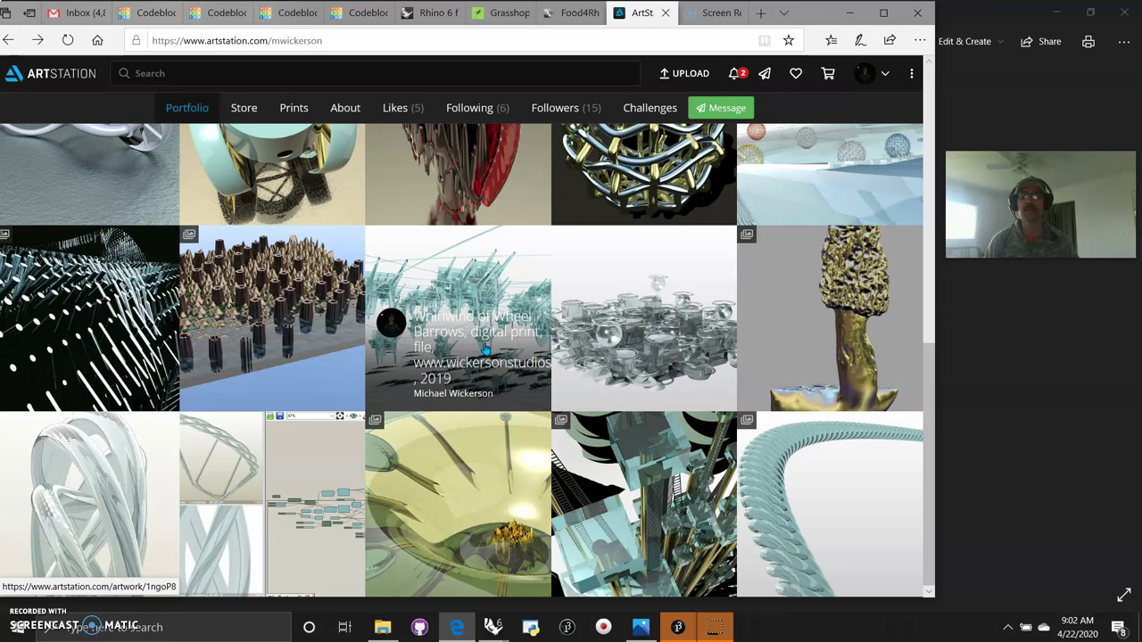
click(481, 344)
scroll(453, 342, up, 1)
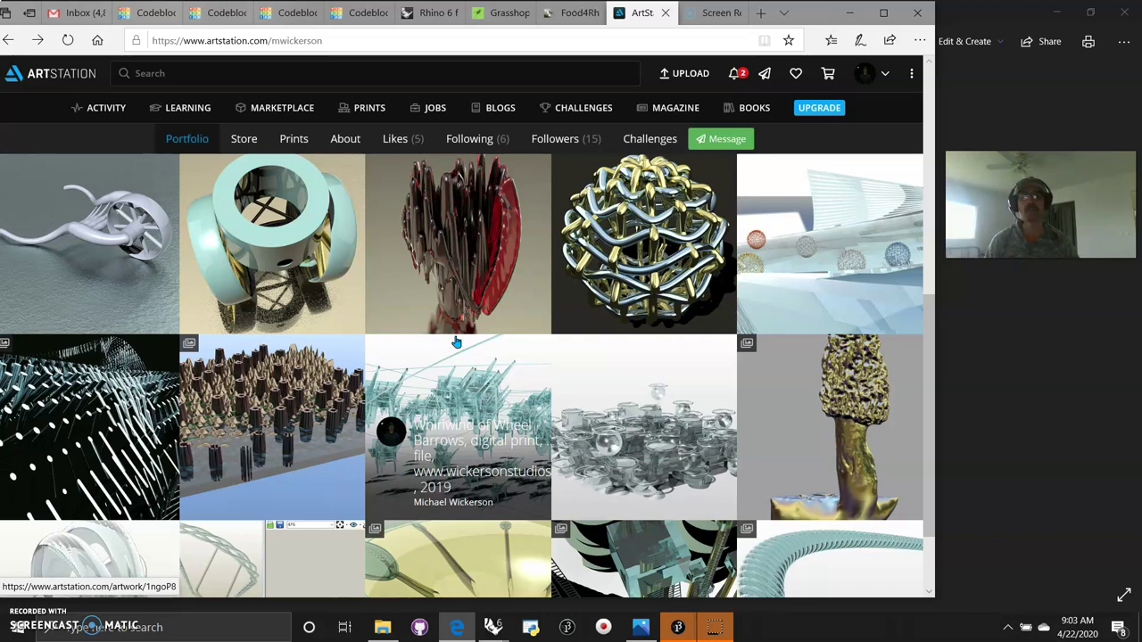
click(458, 350)
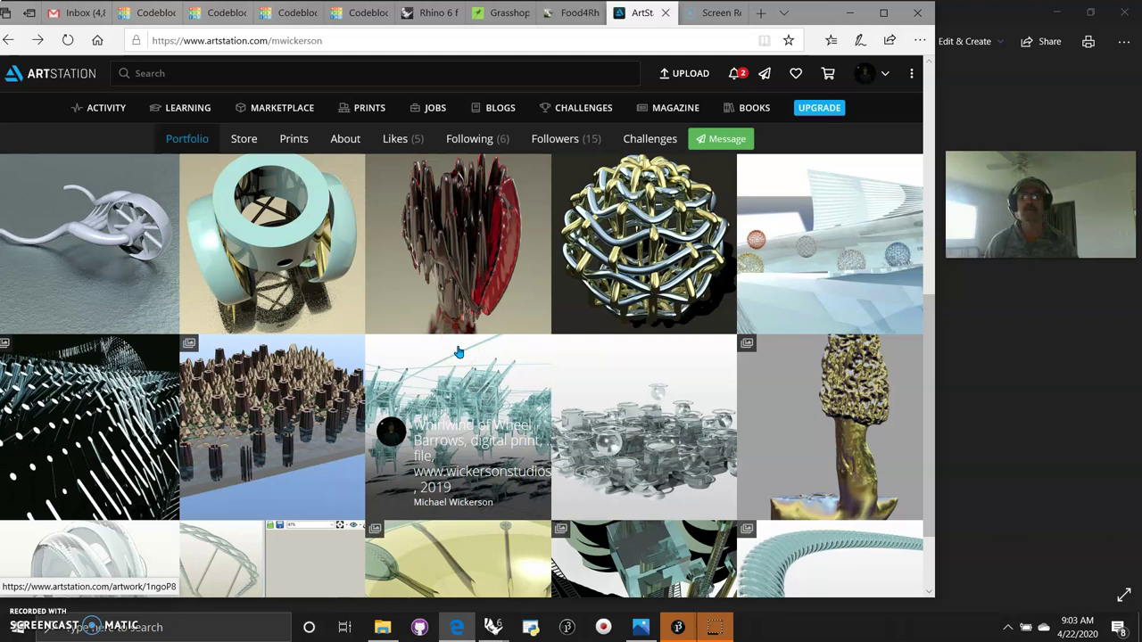
scroll(459, 352, down, 1)
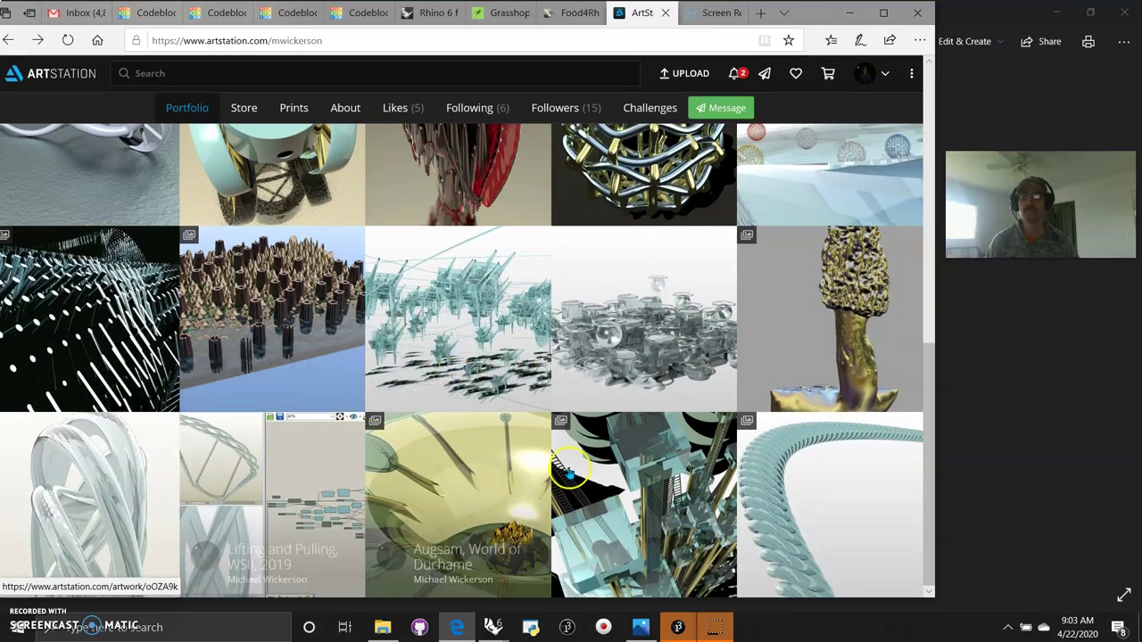
click(390, 346)
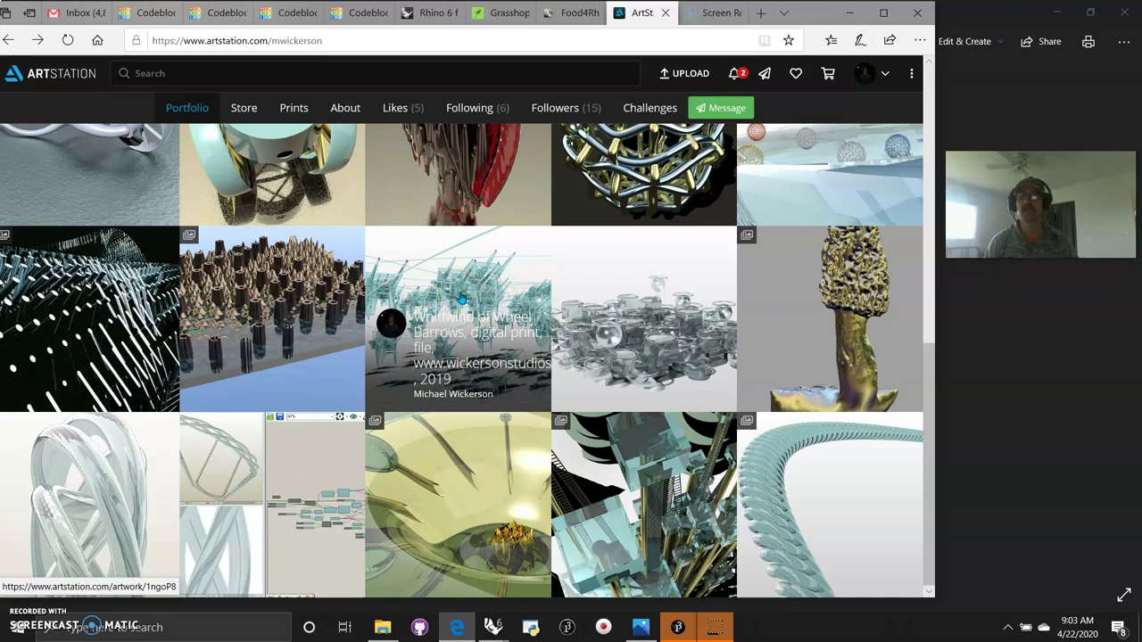
scroll(461, 299, up, 1)
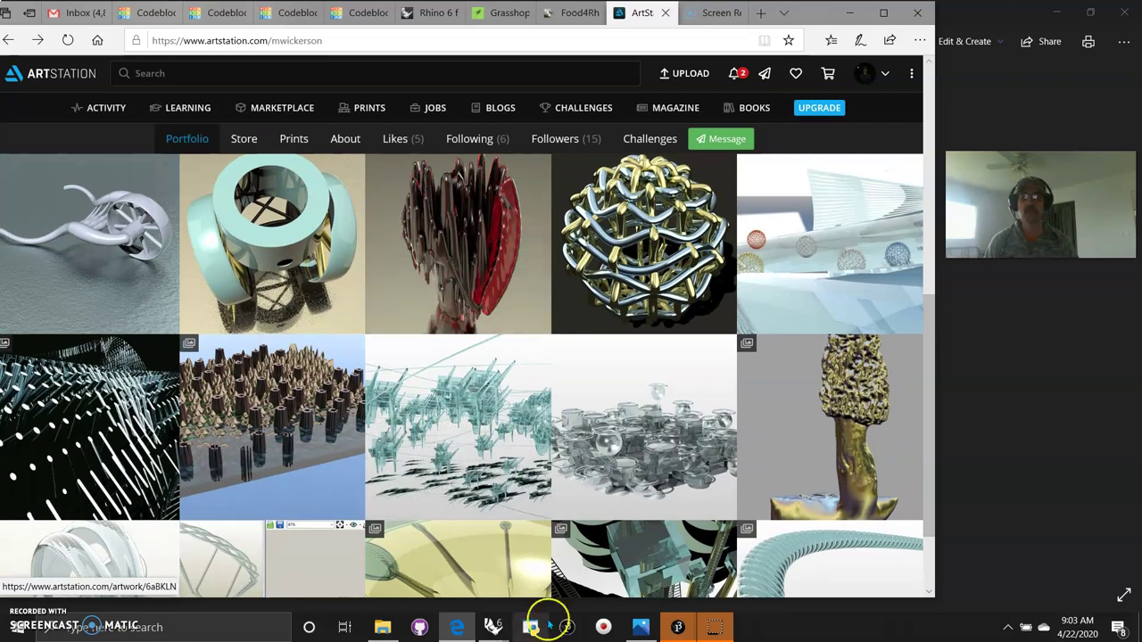
mouse_move(494, 627)
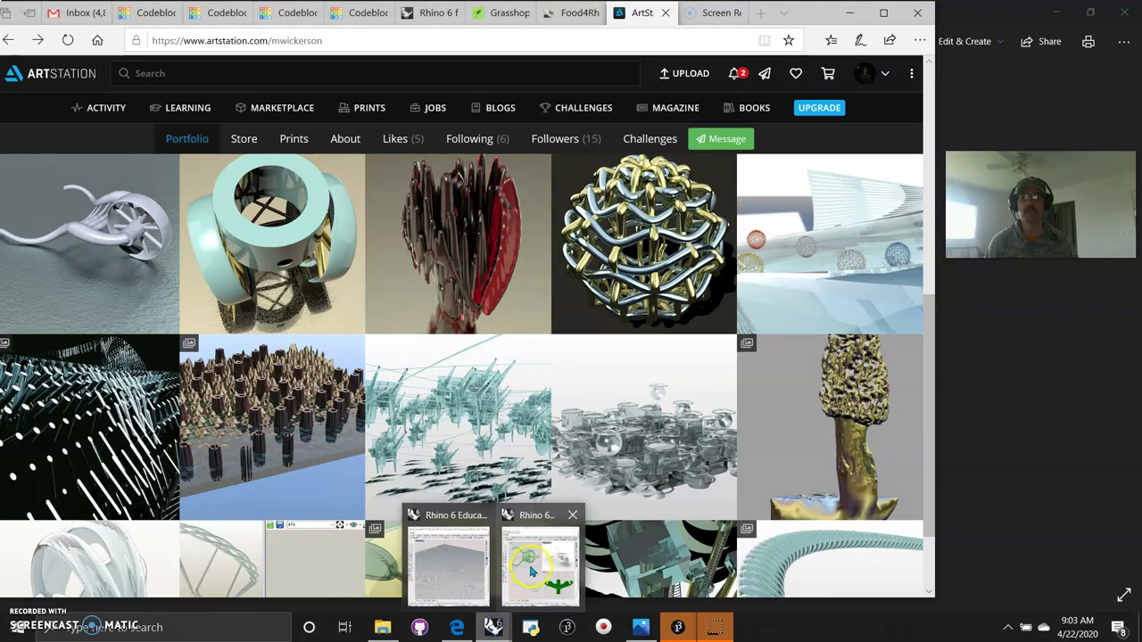
mouse_move(533, 571)
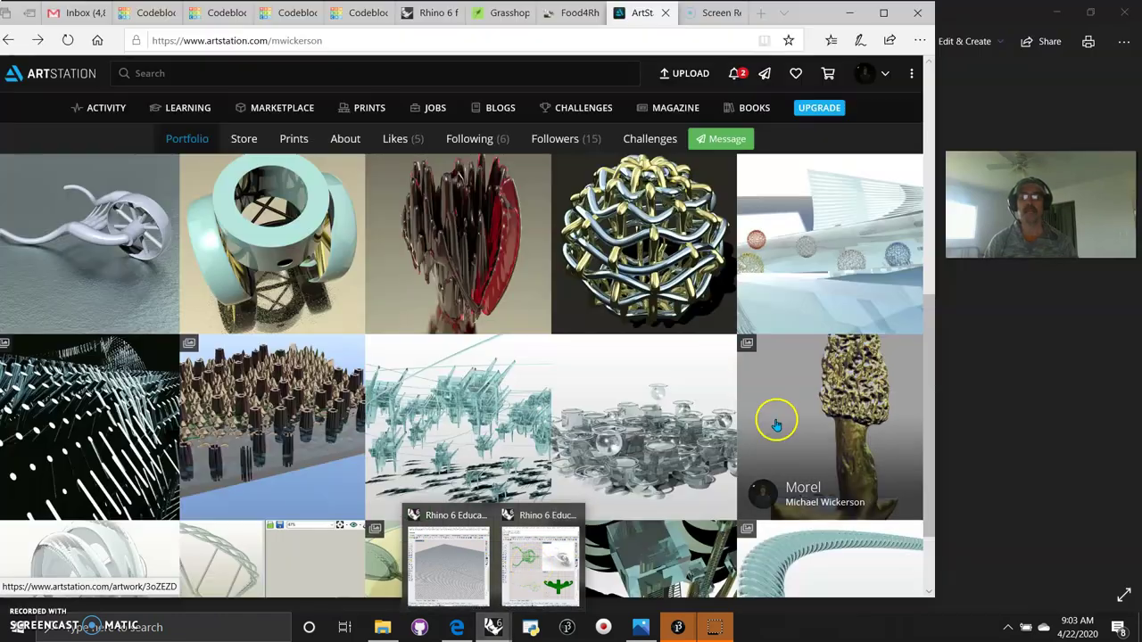
Bring the Rhino and Grasshopper wheelbarrow window to the front
click(536, 561)
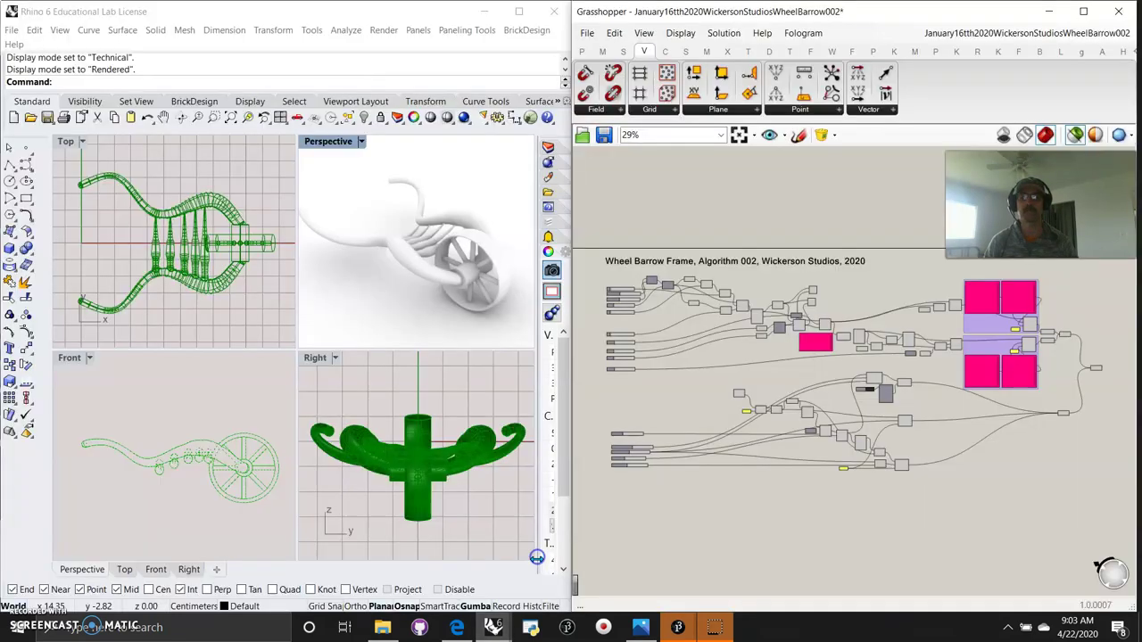
click(328, 314)
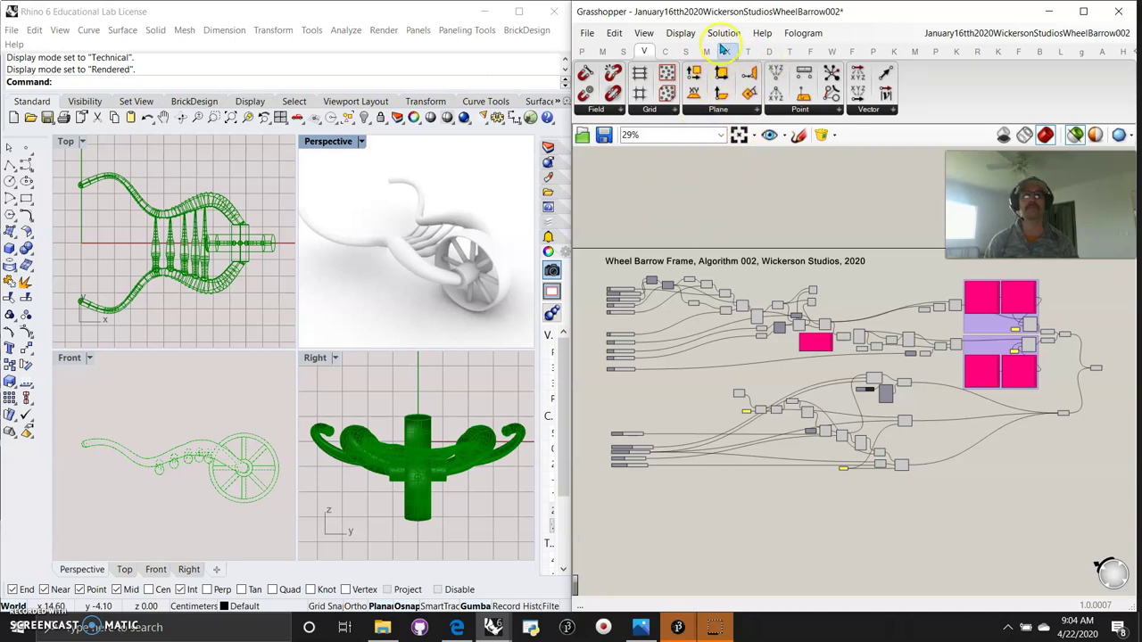
mouse_move(730, 56)
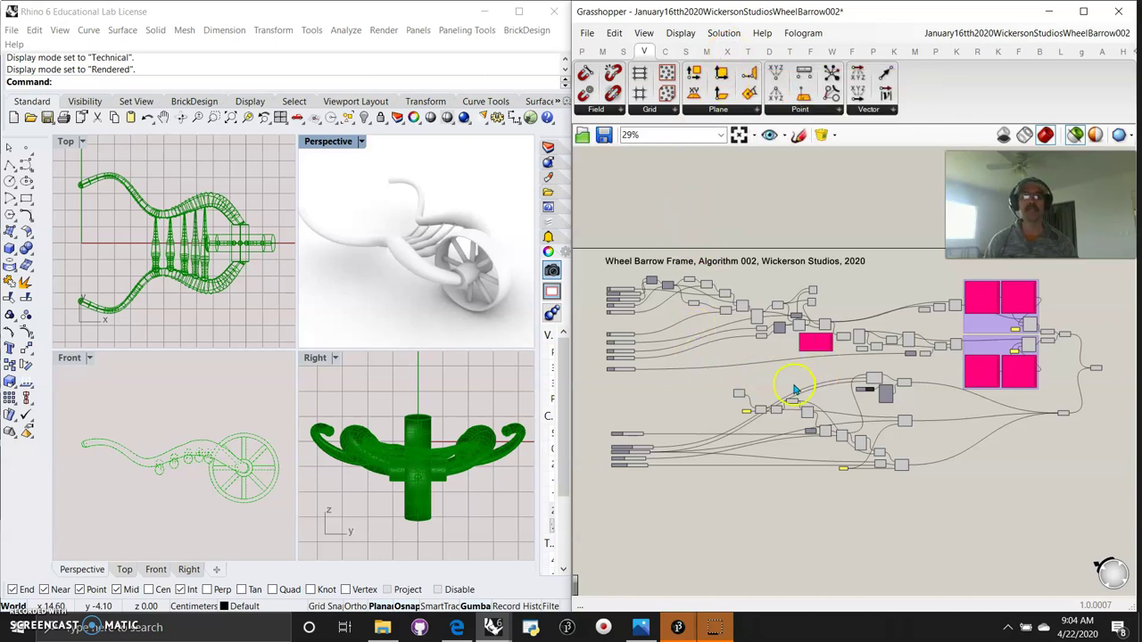
Select the wheelbarrow polysurface and its SUnion component, then show the wheelbarrow render photo
click(426, 302)
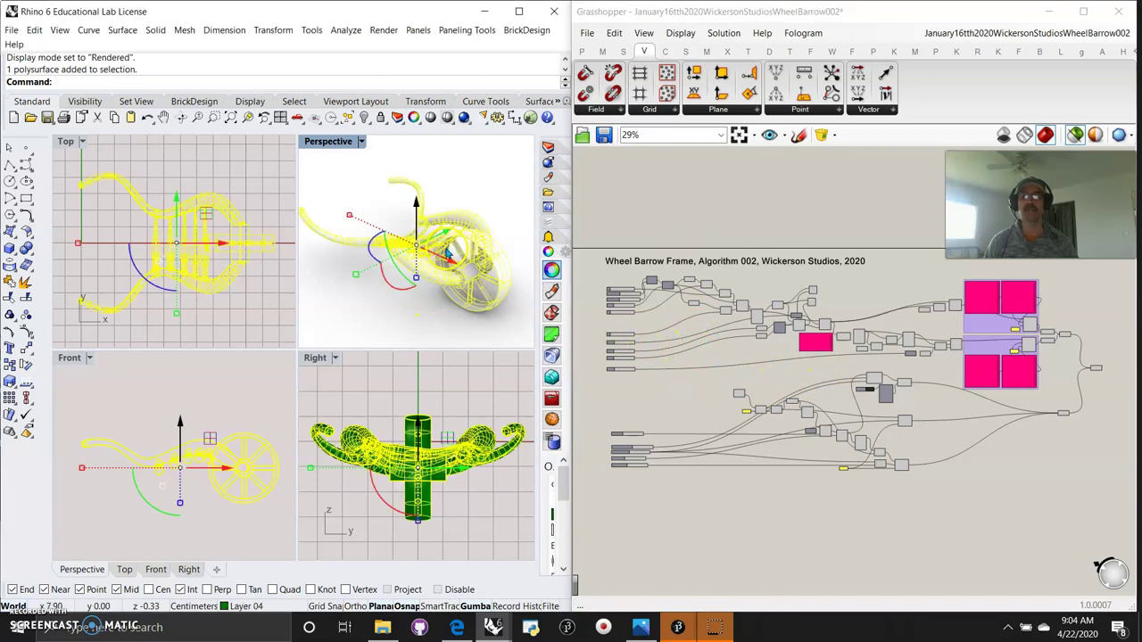
click(1095, 369)
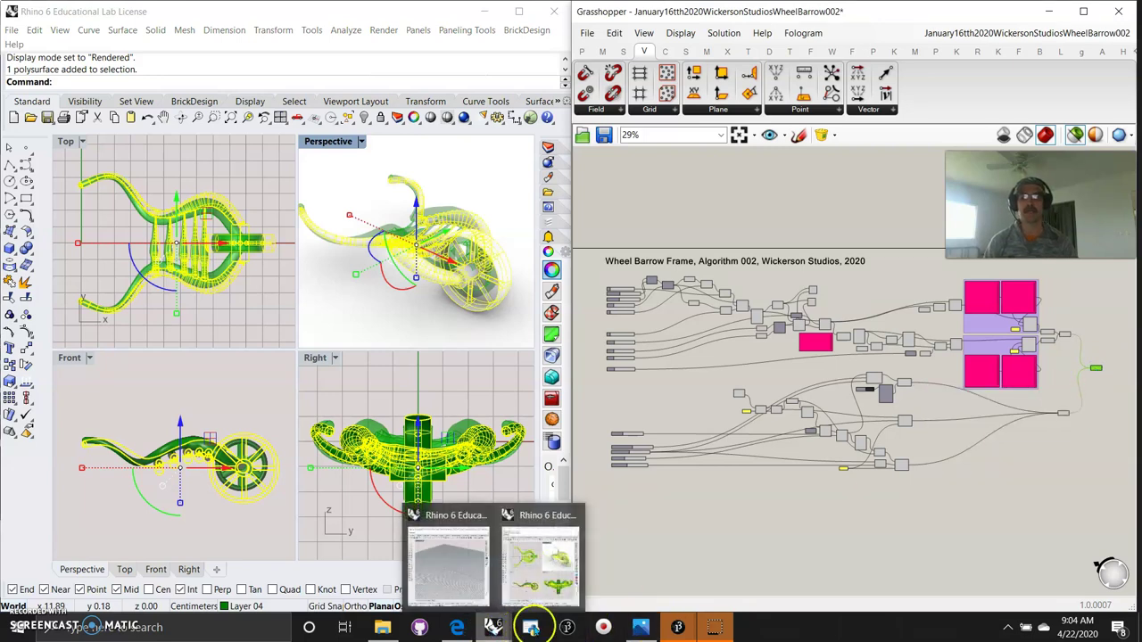
click(641, 628)
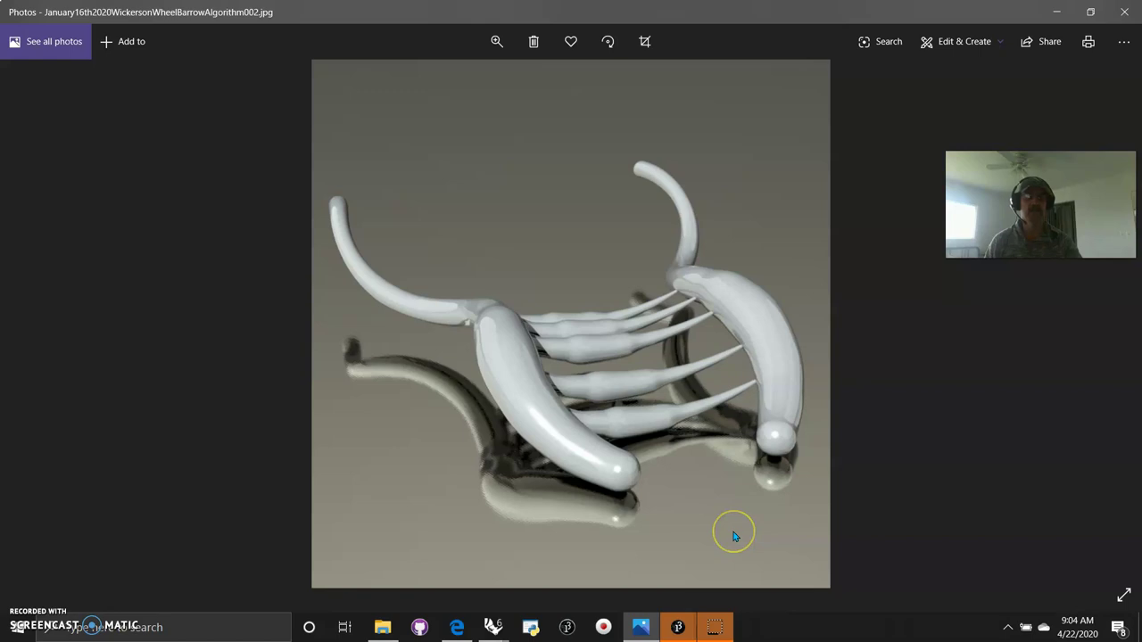
Flip between the wheelbarrow renders in Photos, then return to the ArtStation page
key(Right)
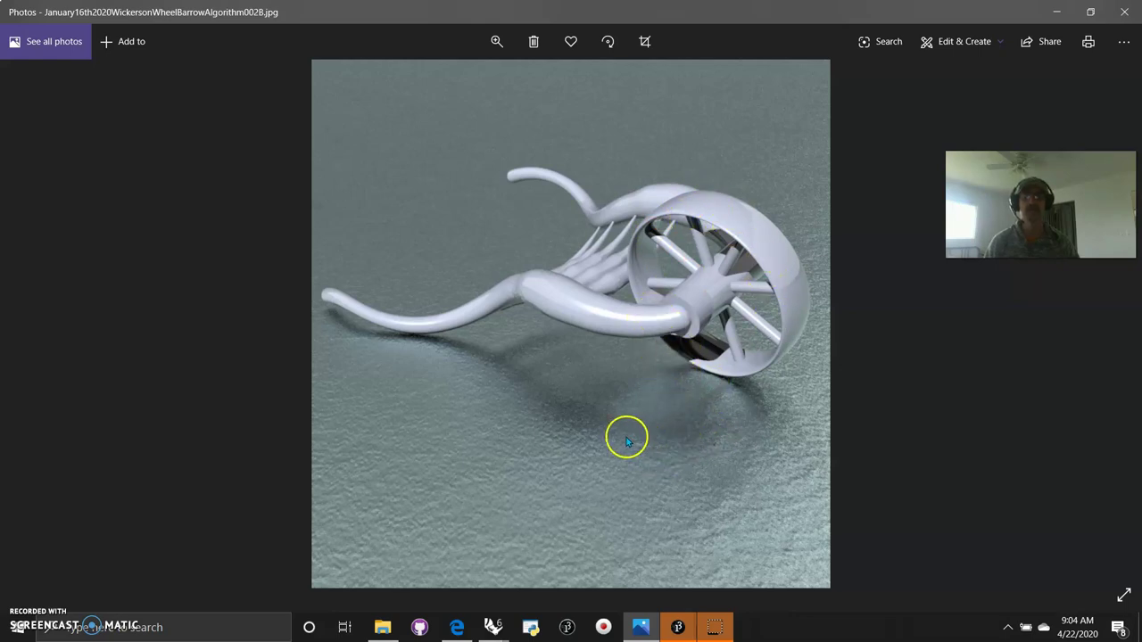
key(Left)
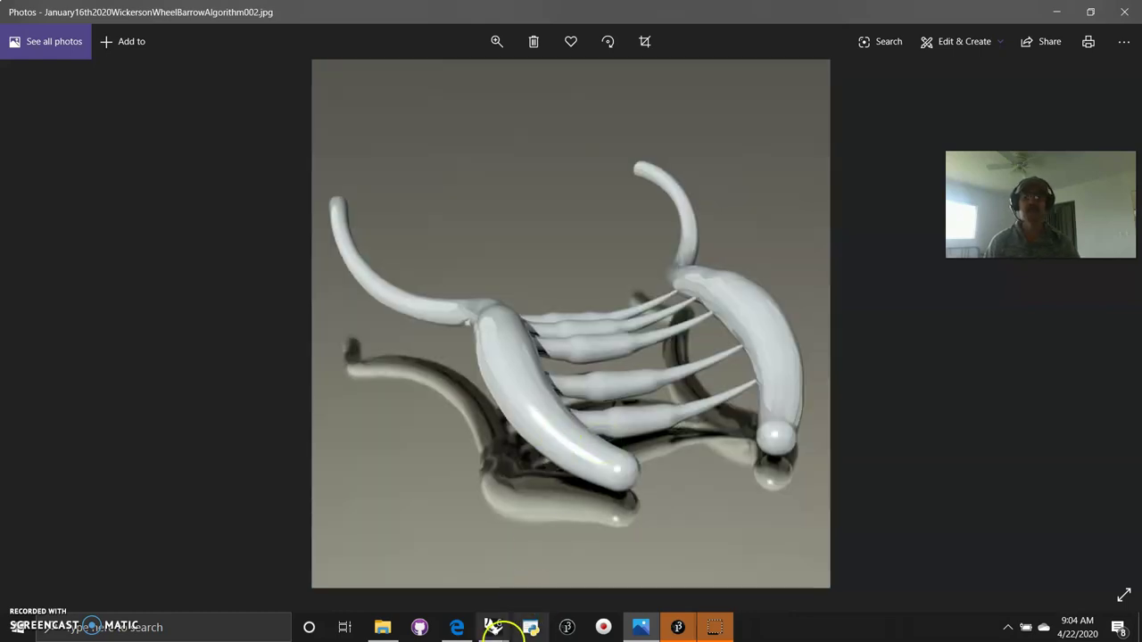
click(452, 628)
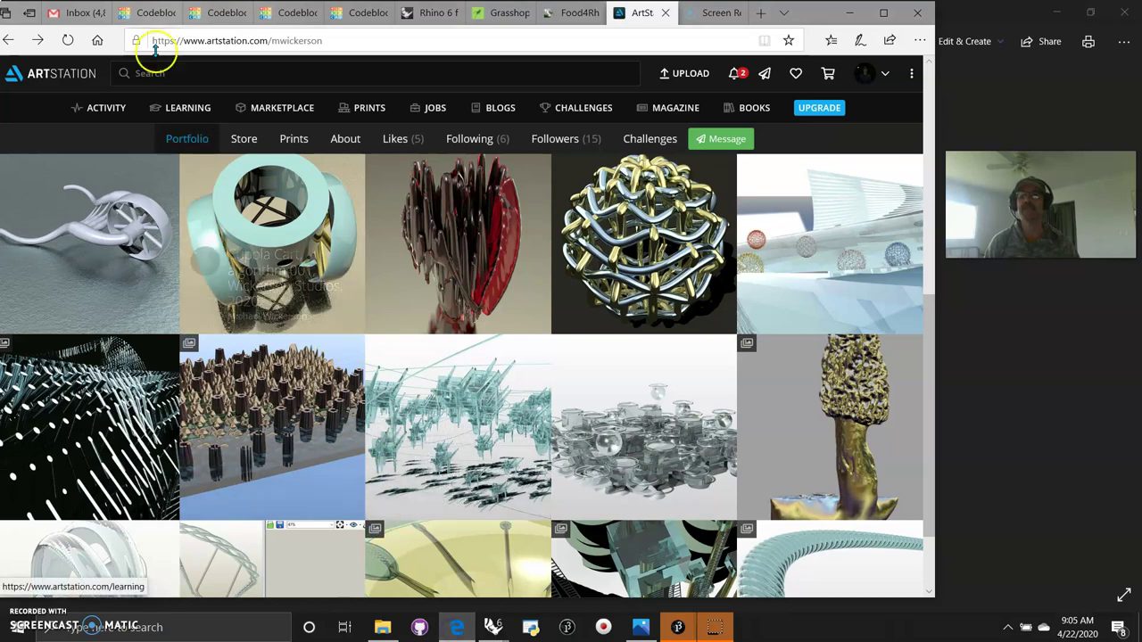
Switch to the Chain_16 project, scroll its blocks, then reset and replay the chain build
click(148, 14)
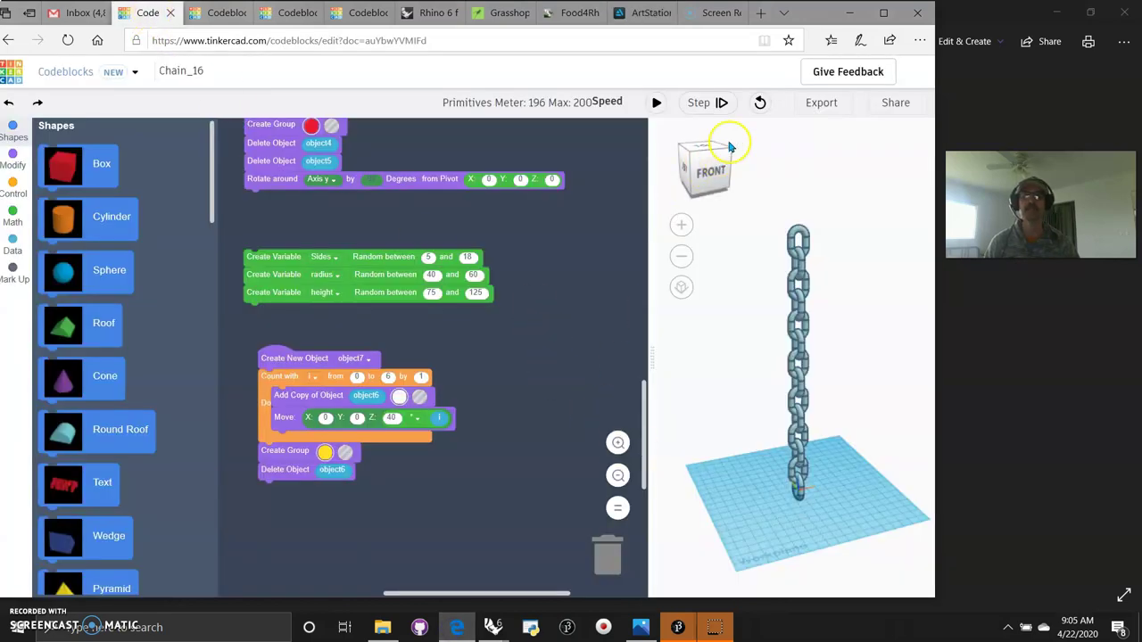
scroll(481, 348, up, 5)
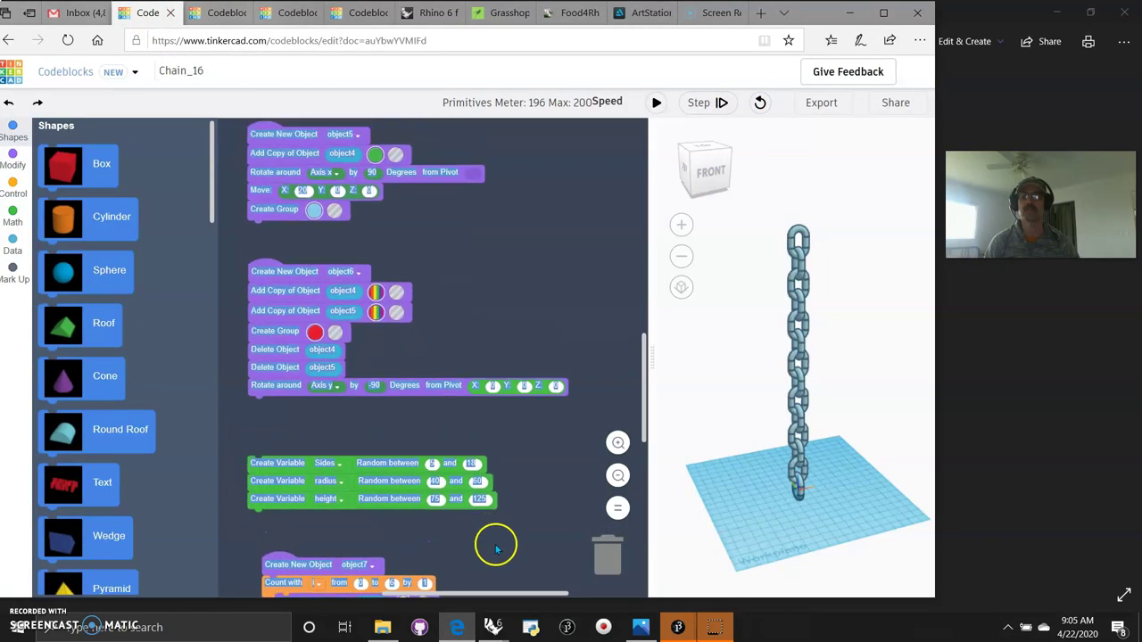
scroll(479, 346, up, 6)
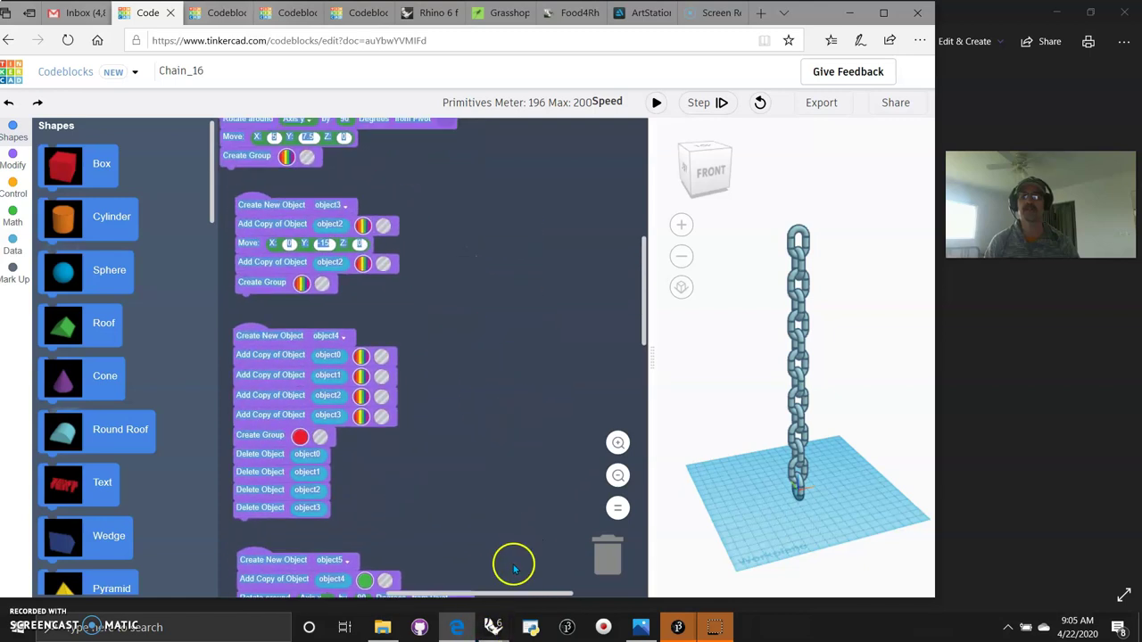
scroll(511, 399, up, 3)
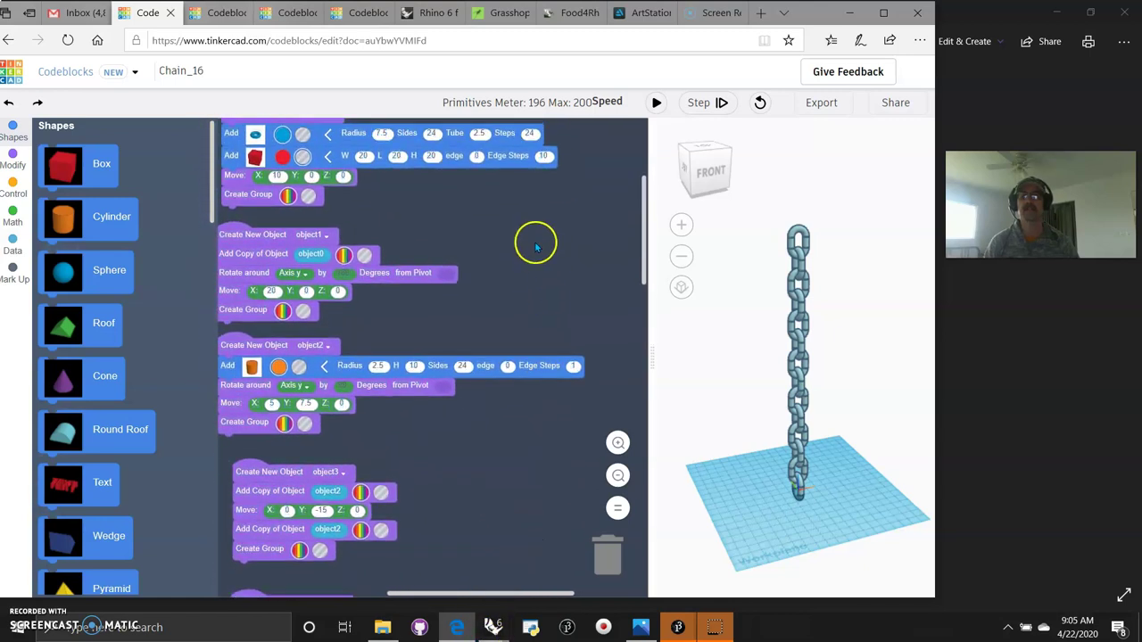
click(760, 103)
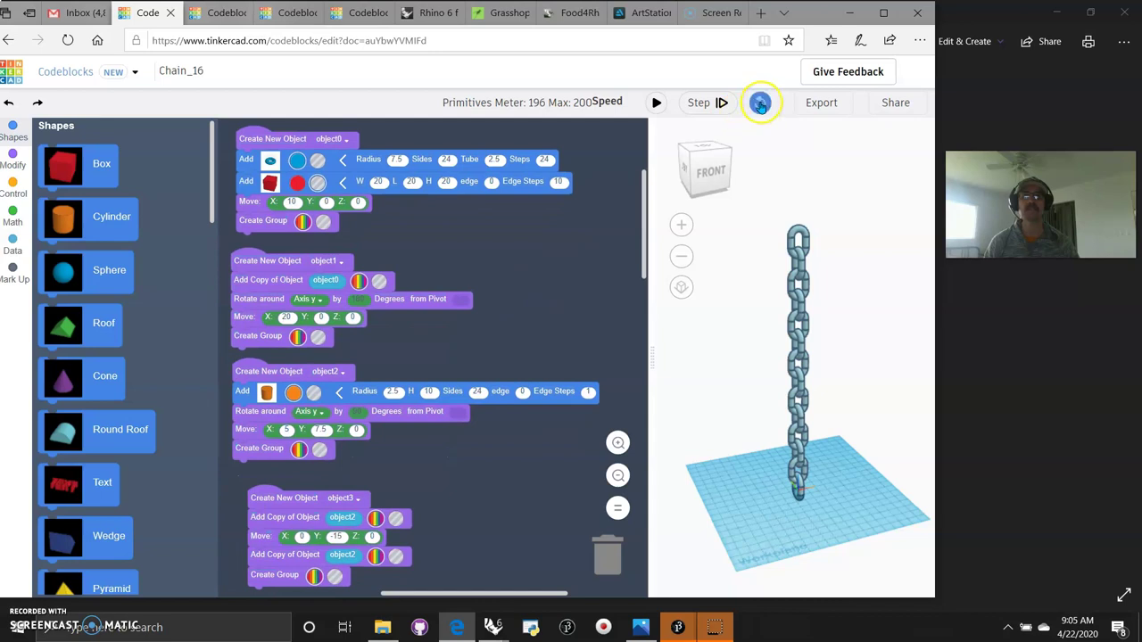
click(655, 102)
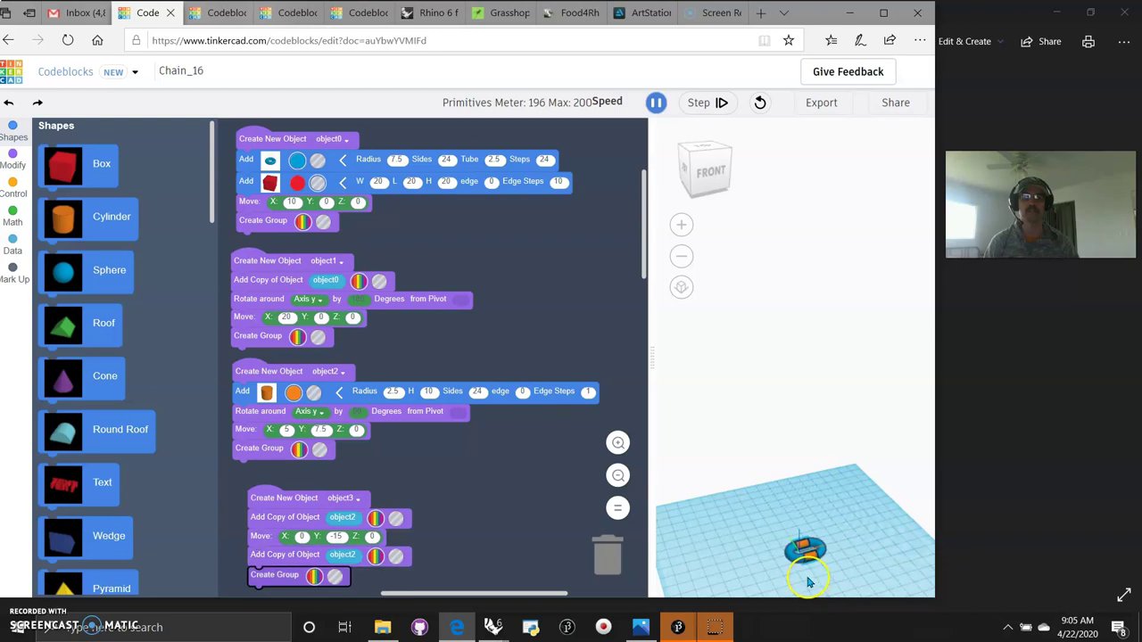
scroll(468, 526, down, 10)
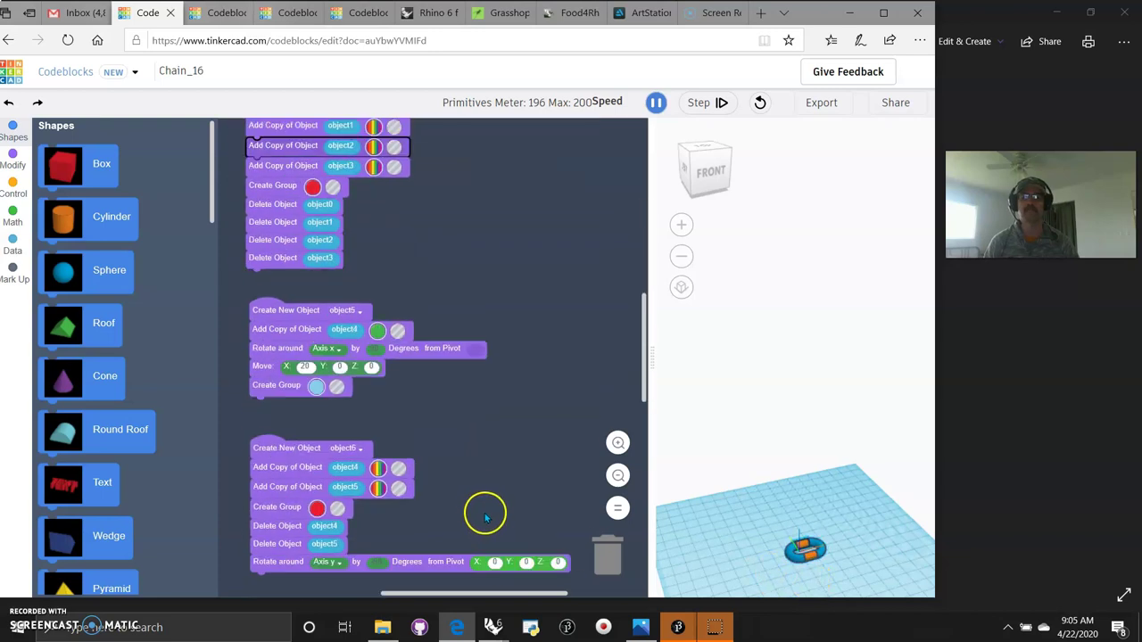
scroll(486, 515, down, 3)
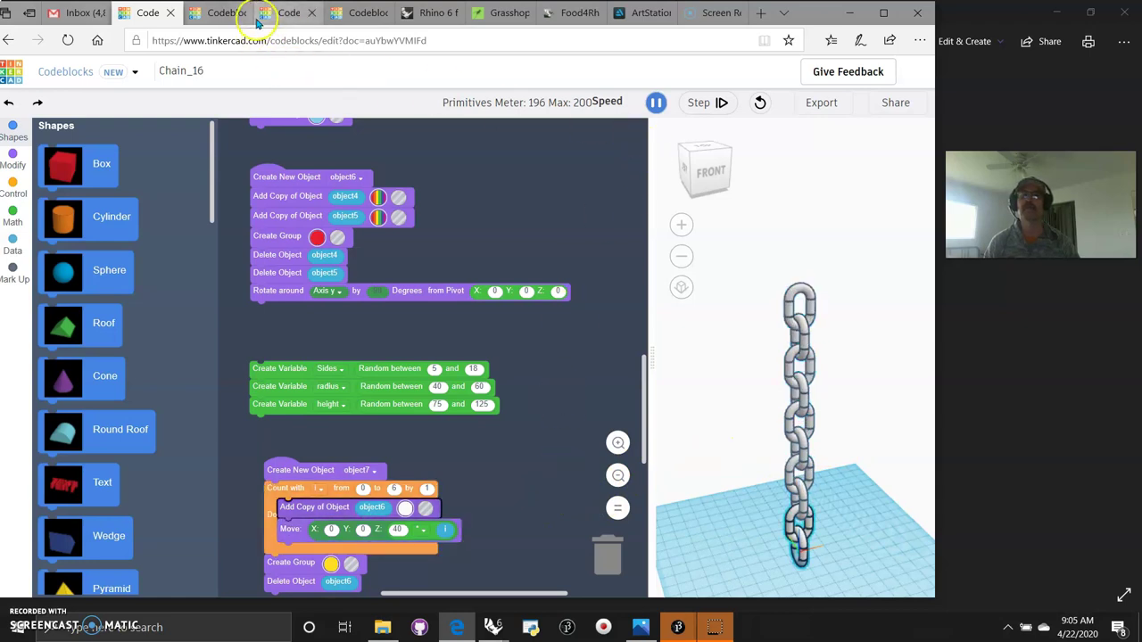
Switch to the Isabella 2009 002 project and run its code to build the orange spoked wheel
click(218, 12)
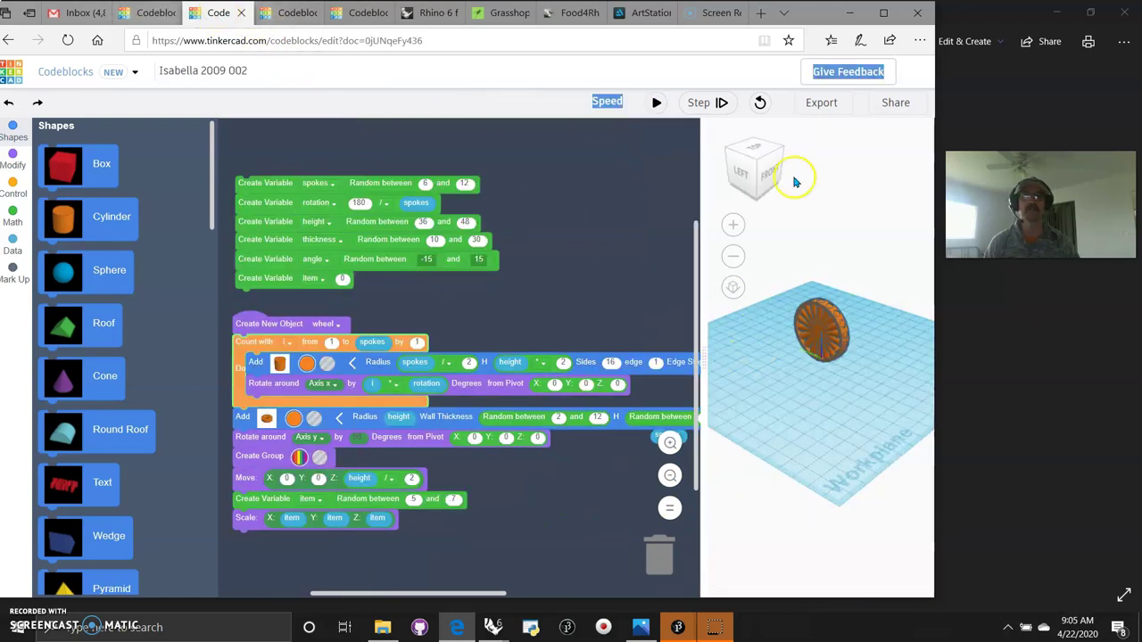
click(656, 103)
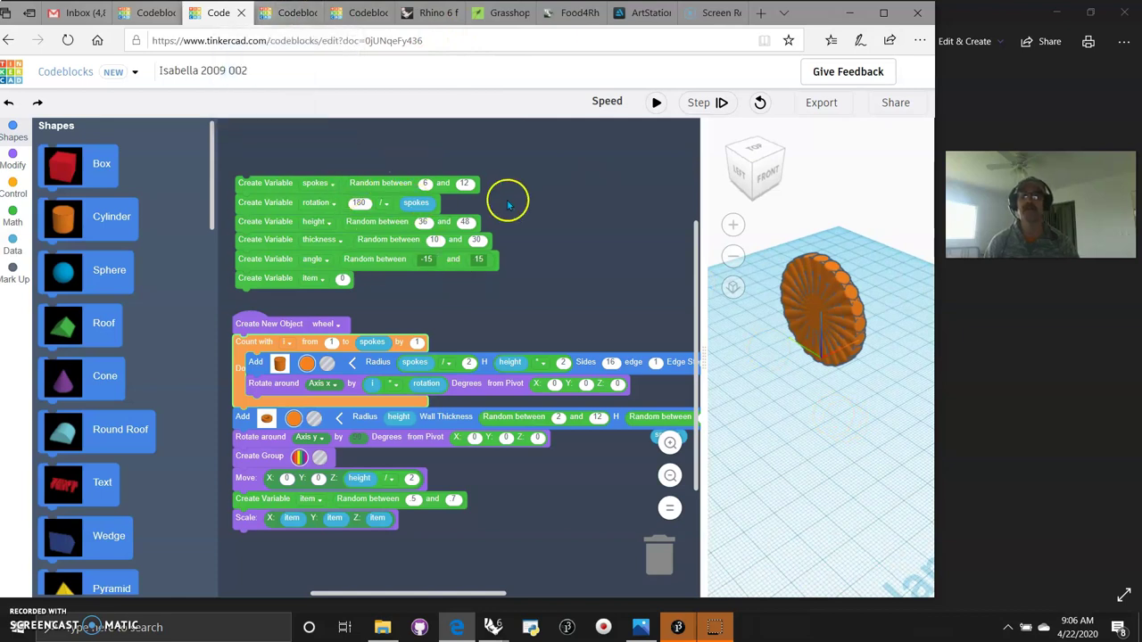
Switch to Timber Ship Full 002, rerun its code, and orbit to a front-facing view of the hull
click(290, 15)
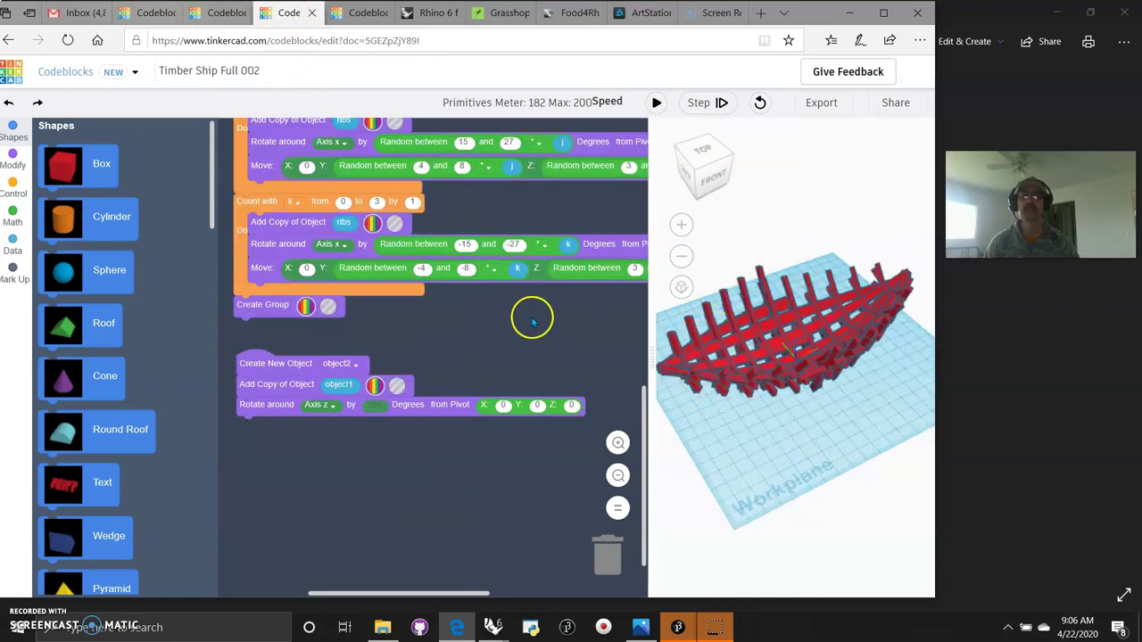
click(656, 103)
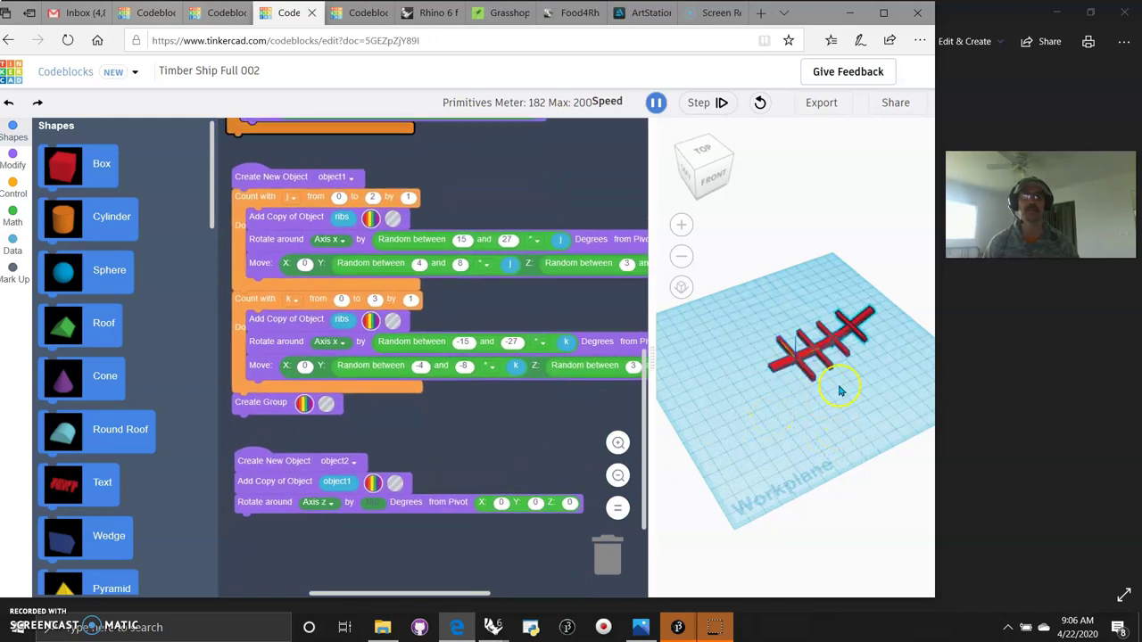
right_drag(829, 434, 853, 446)
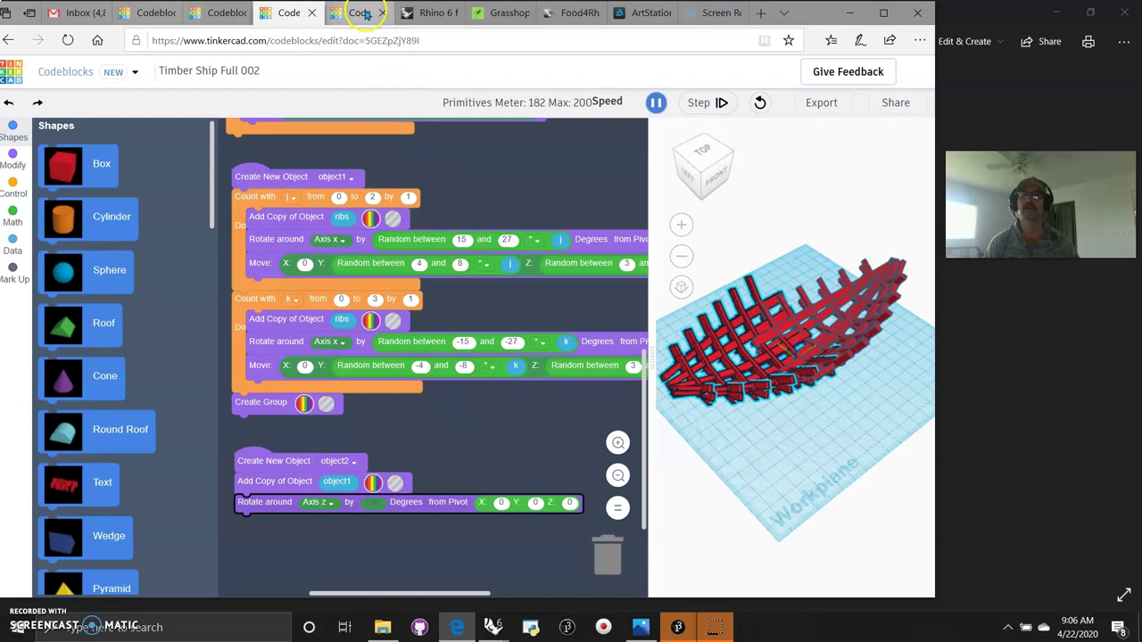
mouse_move(365, 14)
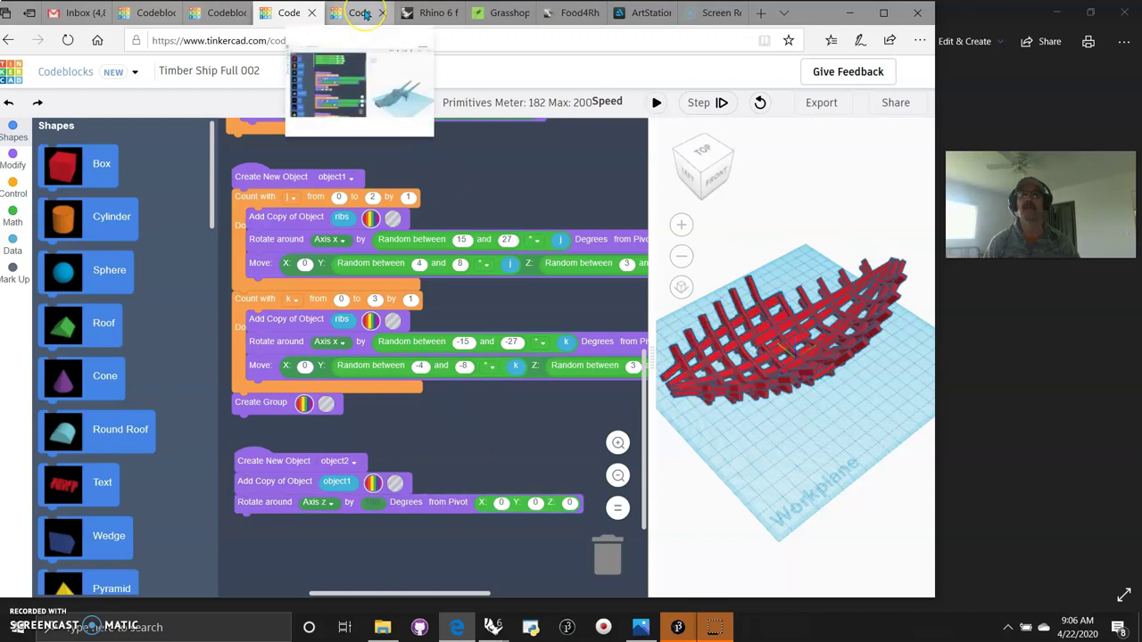
View the Rhino3d.com home page, then the Grasshopper3d.com home page
click(437, 14)
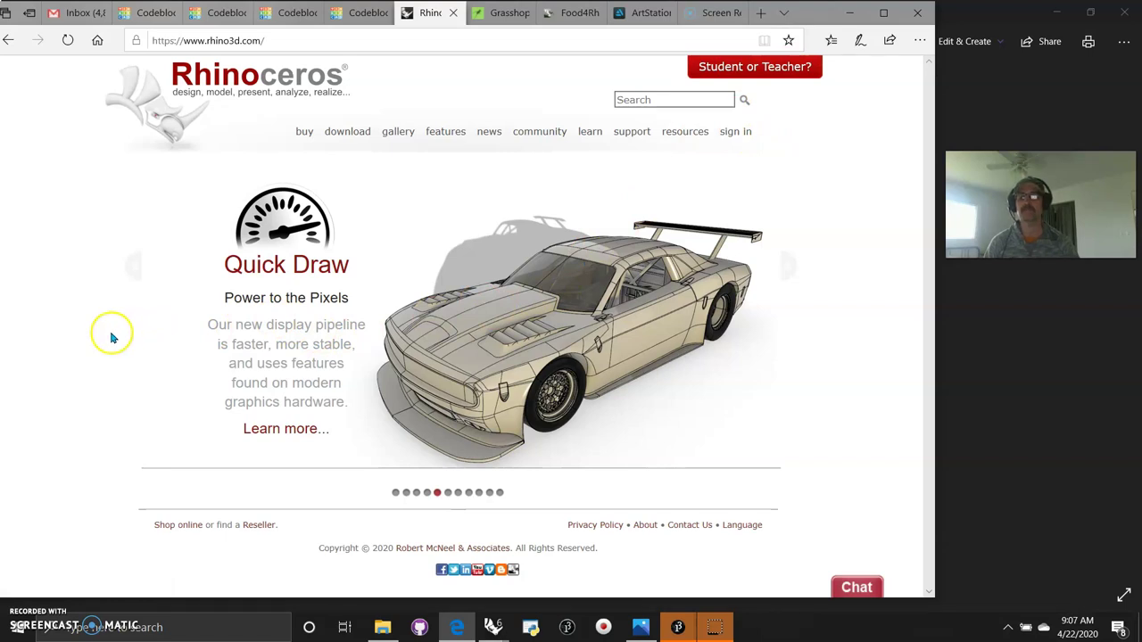
click(502, 13)
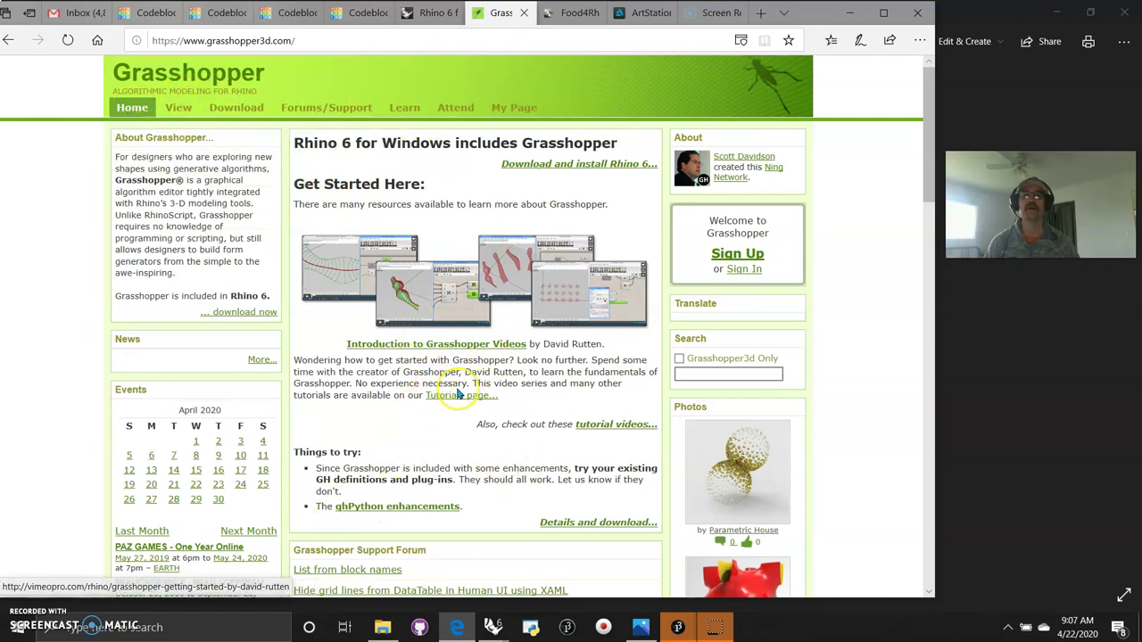
Switch to the food4Rhino site and scroll its home page
click(567, 14)
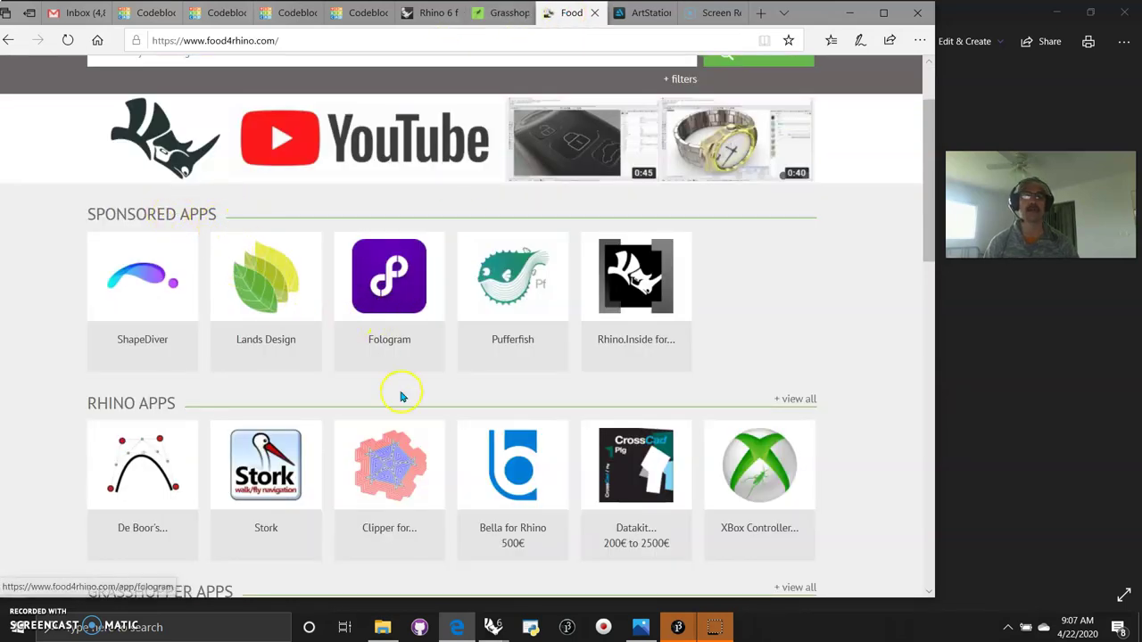
scroll(367, 385, down, 6)
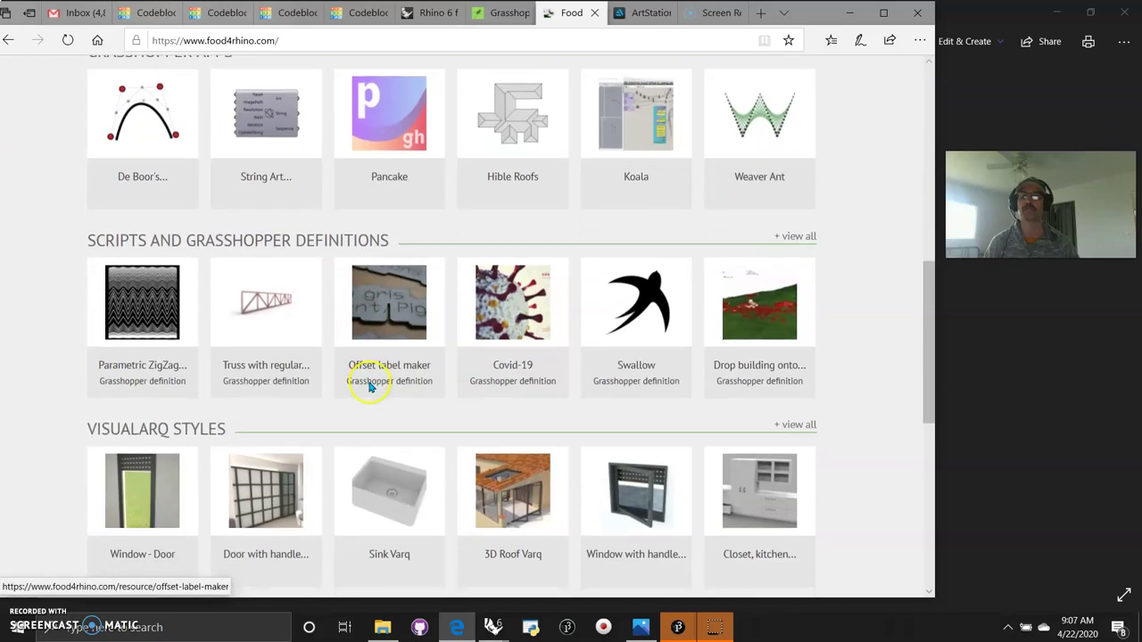
scroll(357, 352, up, 7)
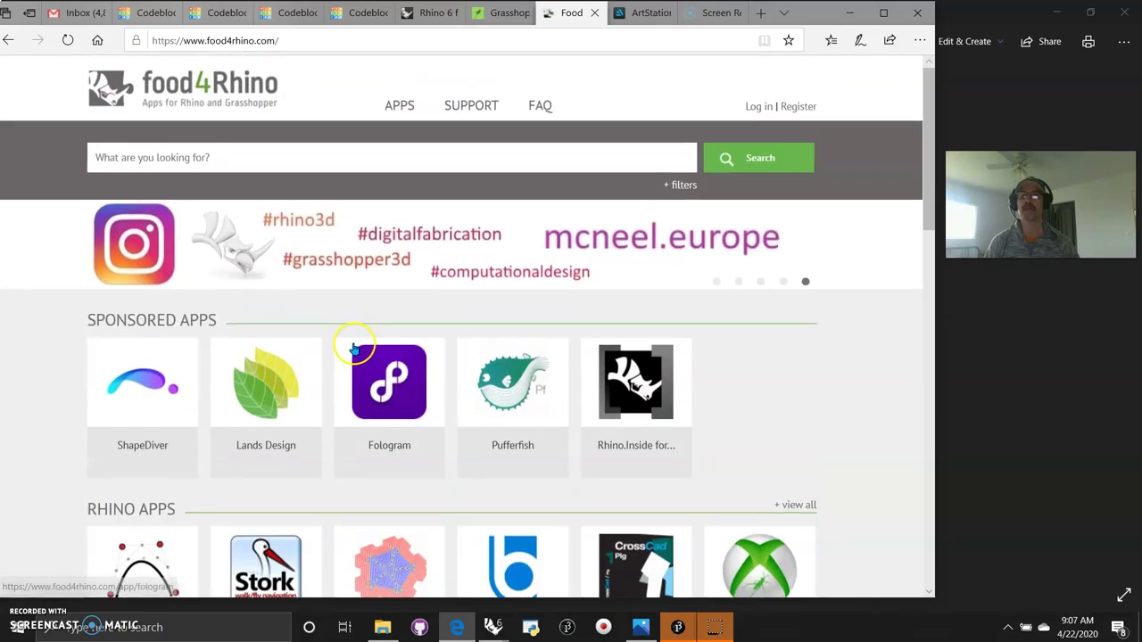
Open the APPS browse list and scroll through plugins like Pancake and Koala and the category filters
click(399, 106)
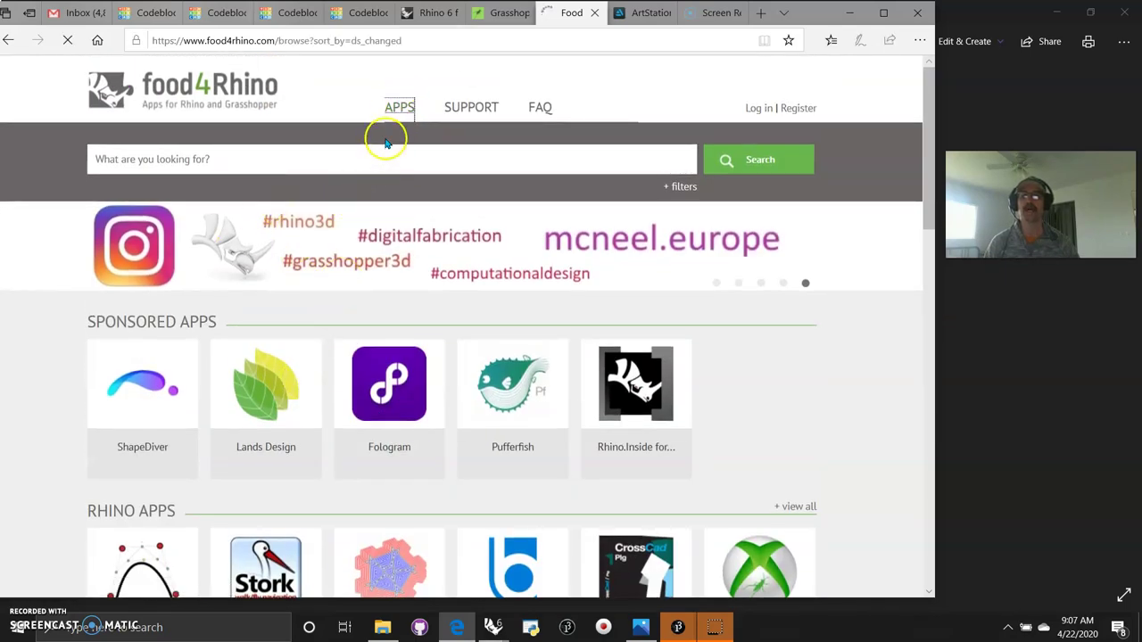
scroll(152, 514, down, 4)
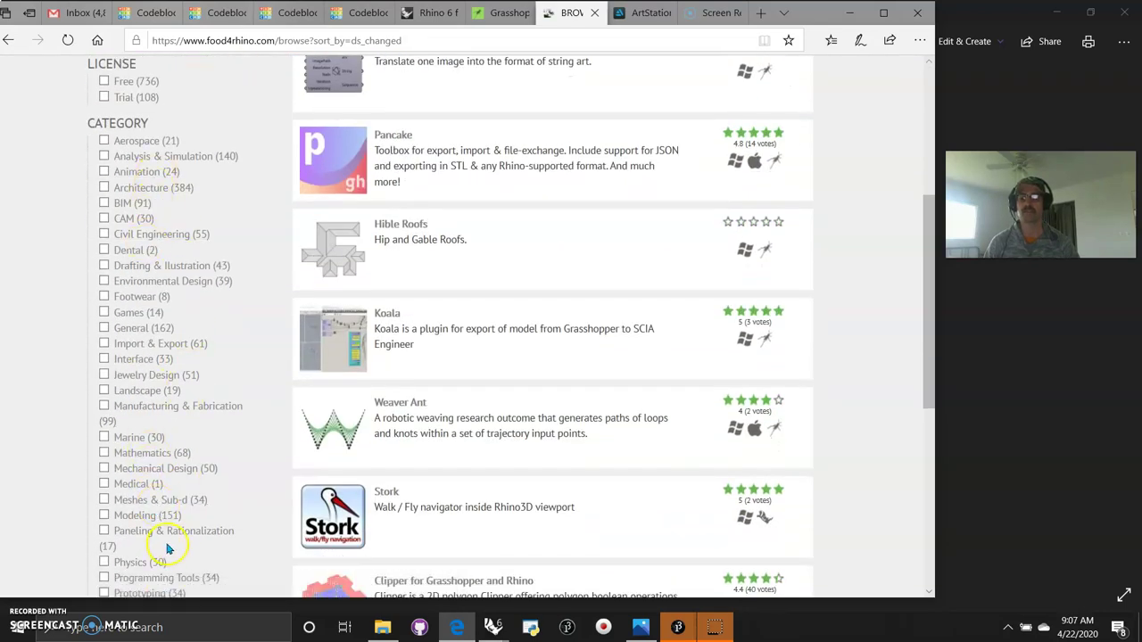
scroll(167, 540, down, 3)
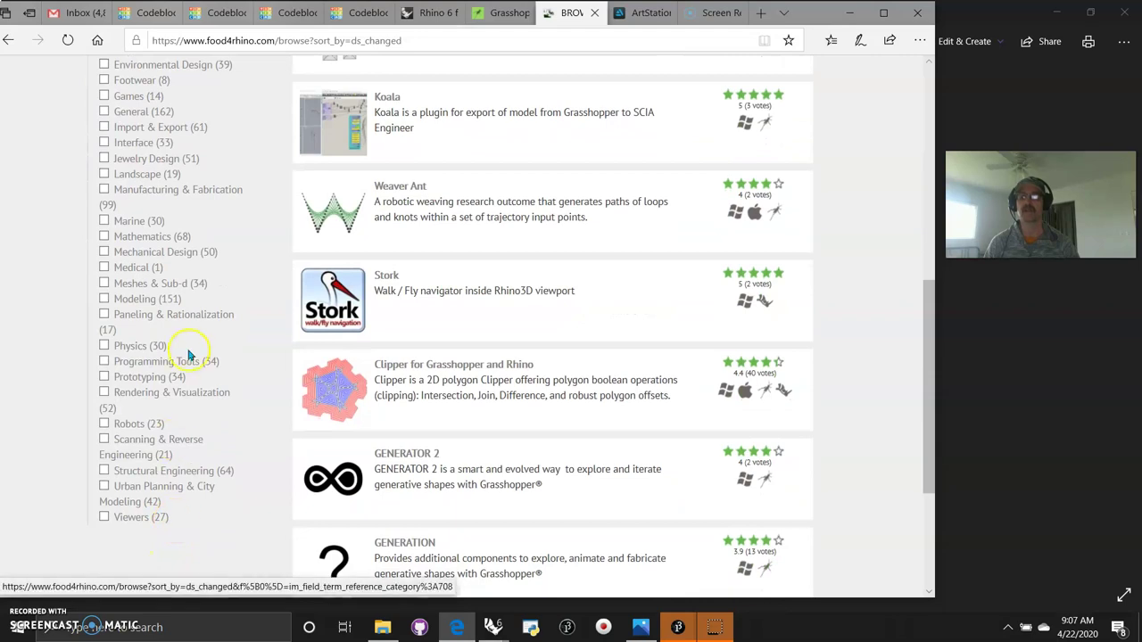
scroll(183, 355, up, 1)
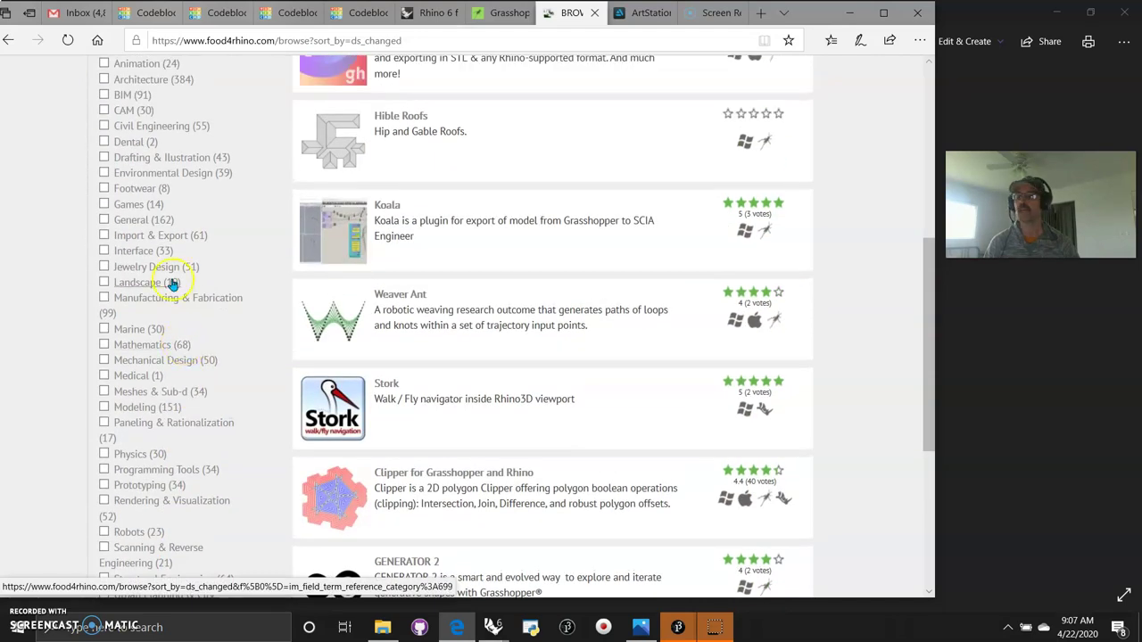
scroll(172, 283, up, 1)
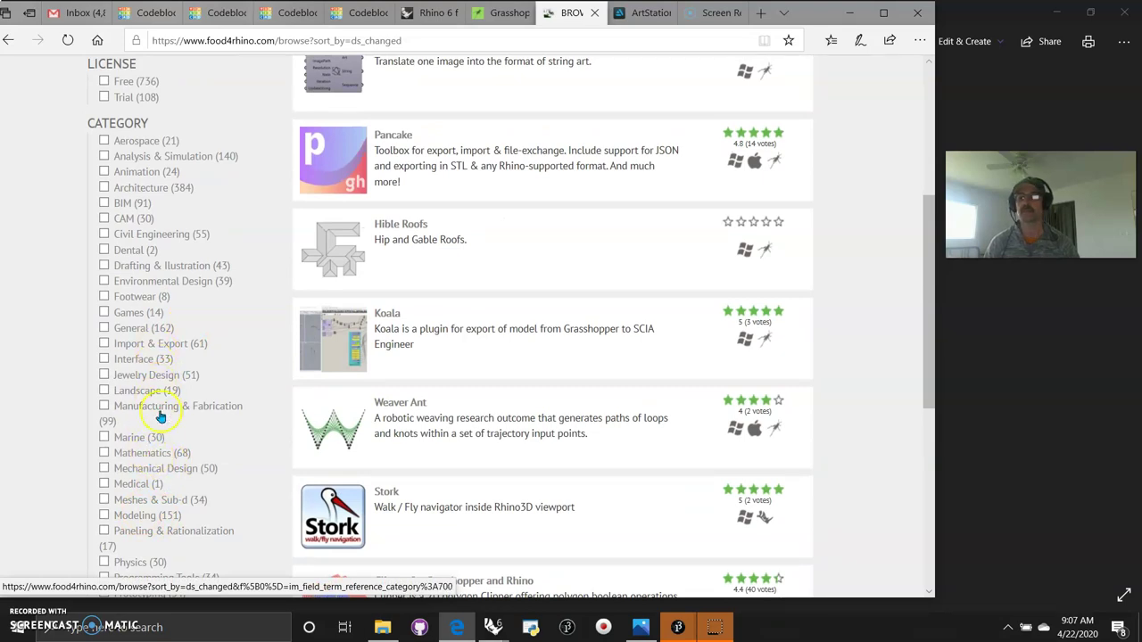
scroll(151, 402, down, 2)
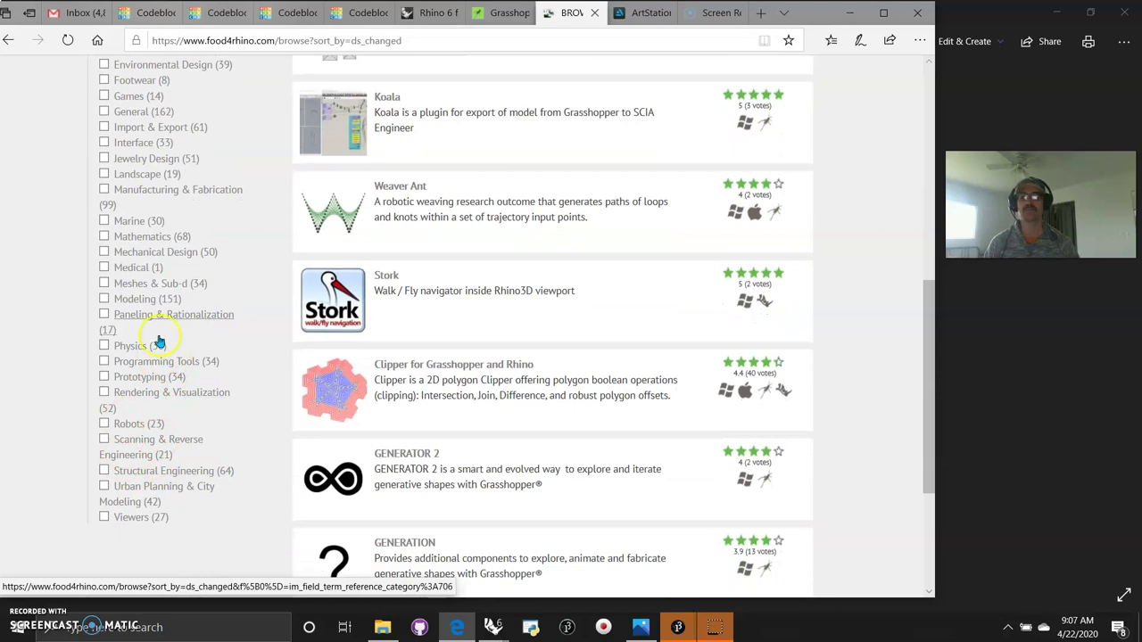
scroll(459, 276, down, 2)
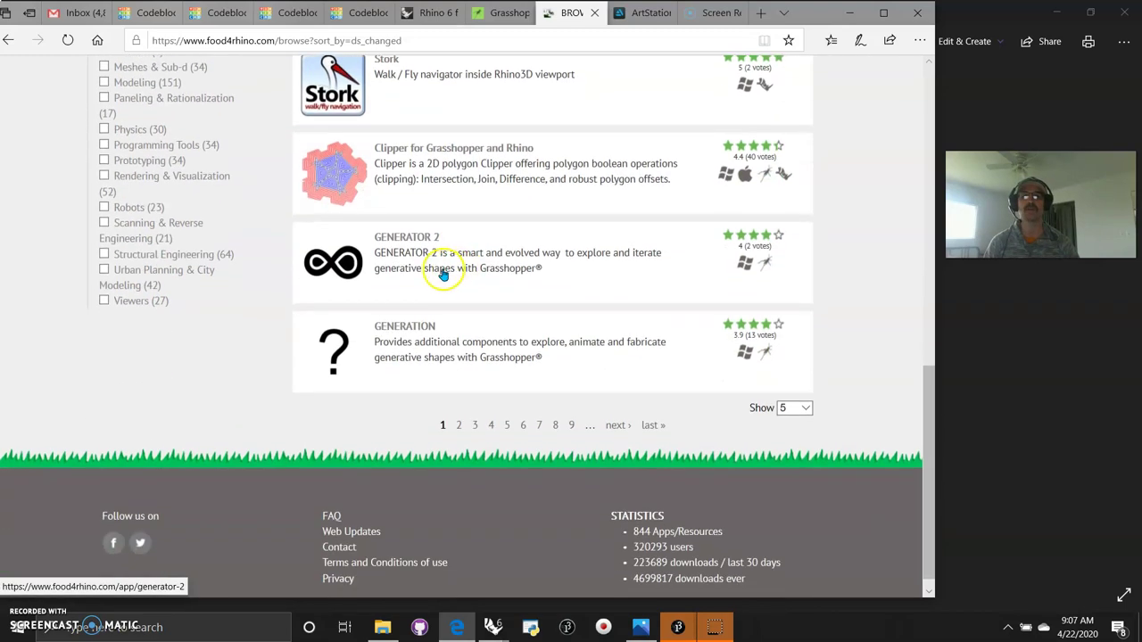
scroll(443, 275, up, 6)
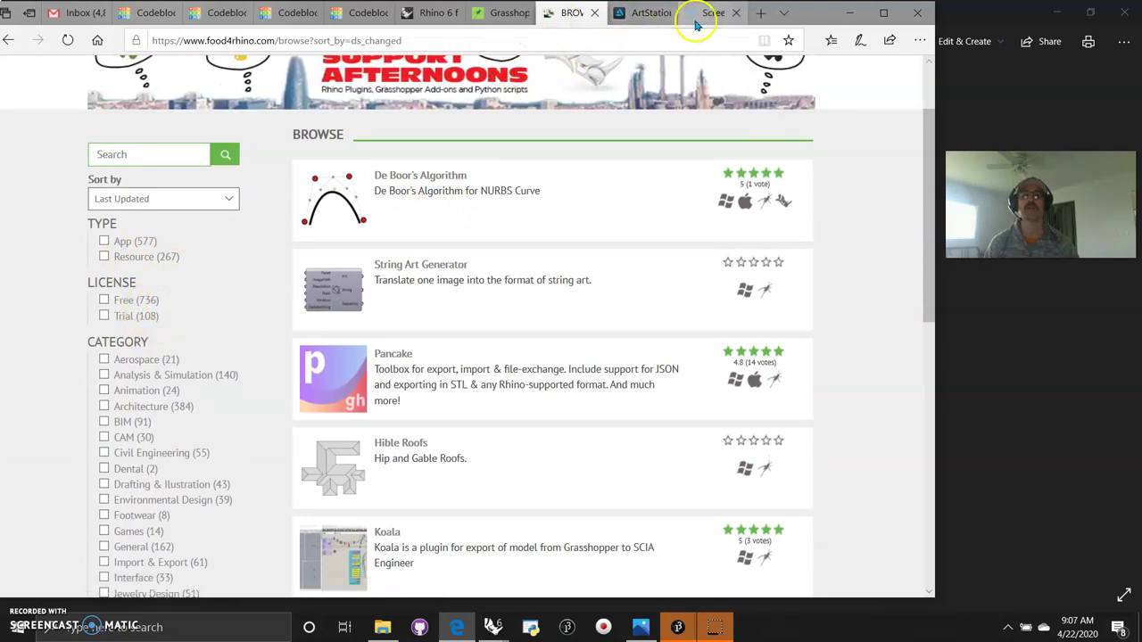
Scroll the ArtStation renders portfolio, then switch to the second Rhino wheelbarrow window
click(642, 15)
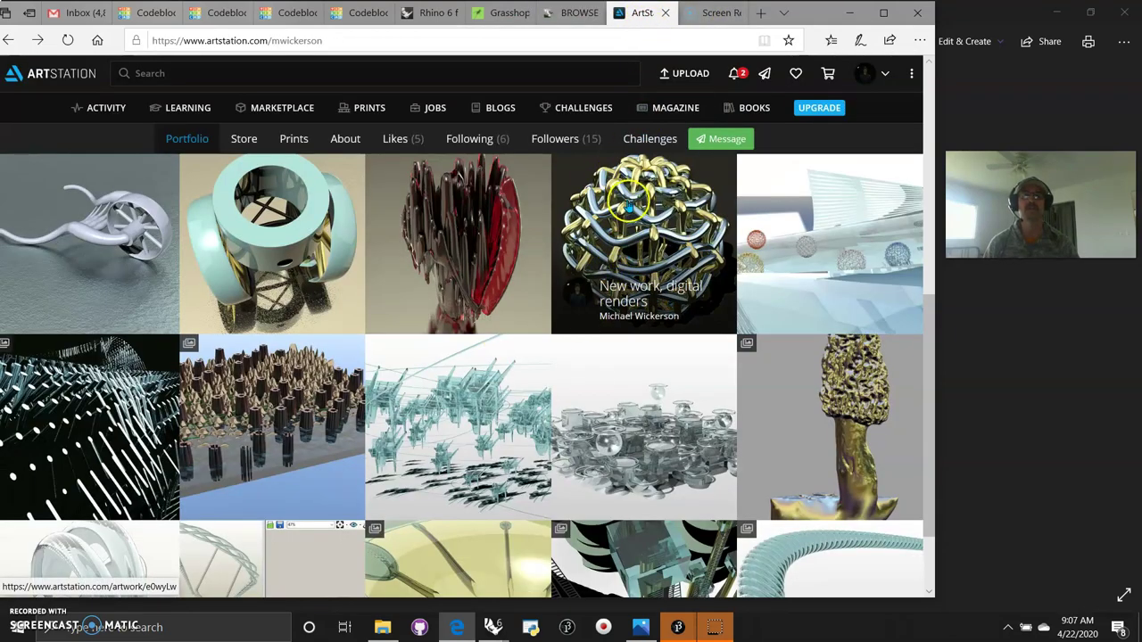
scroll(467, 401, down, 1)
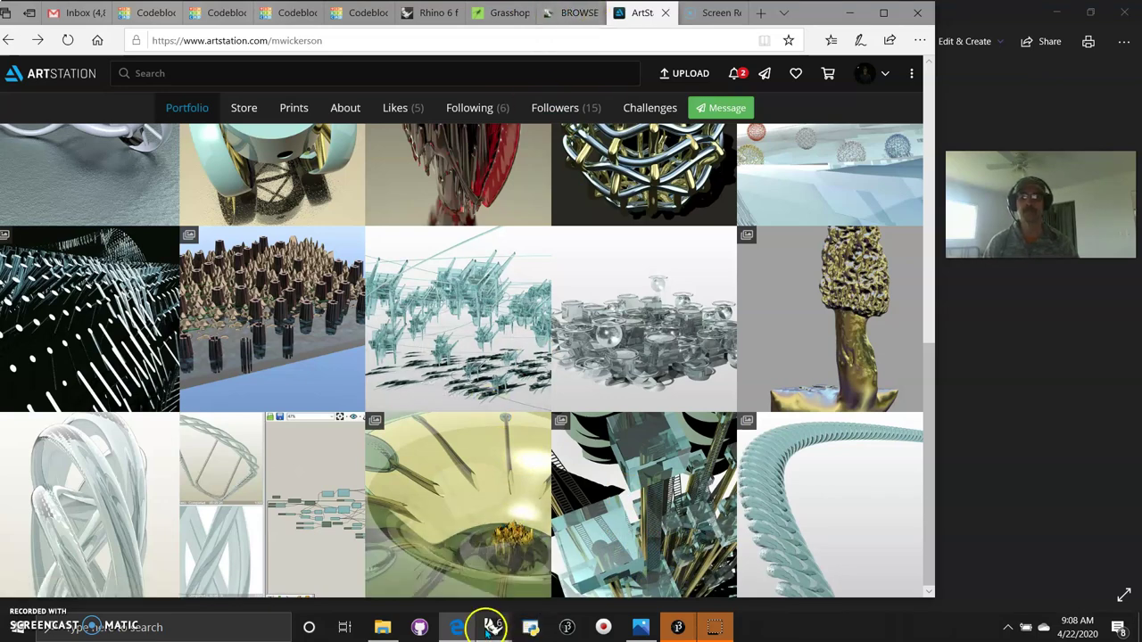
mouse_move(492, 628)
click(542, 575)
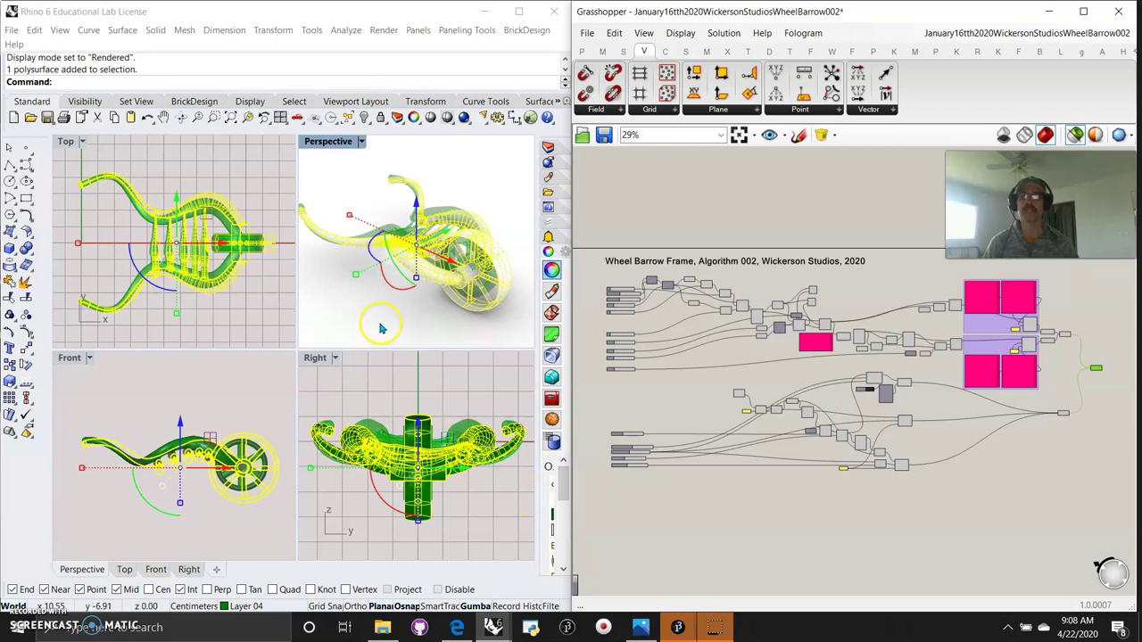
Set the Perspective viewport to Wireframe and apply it to the other views, including Right
click(328, 141)
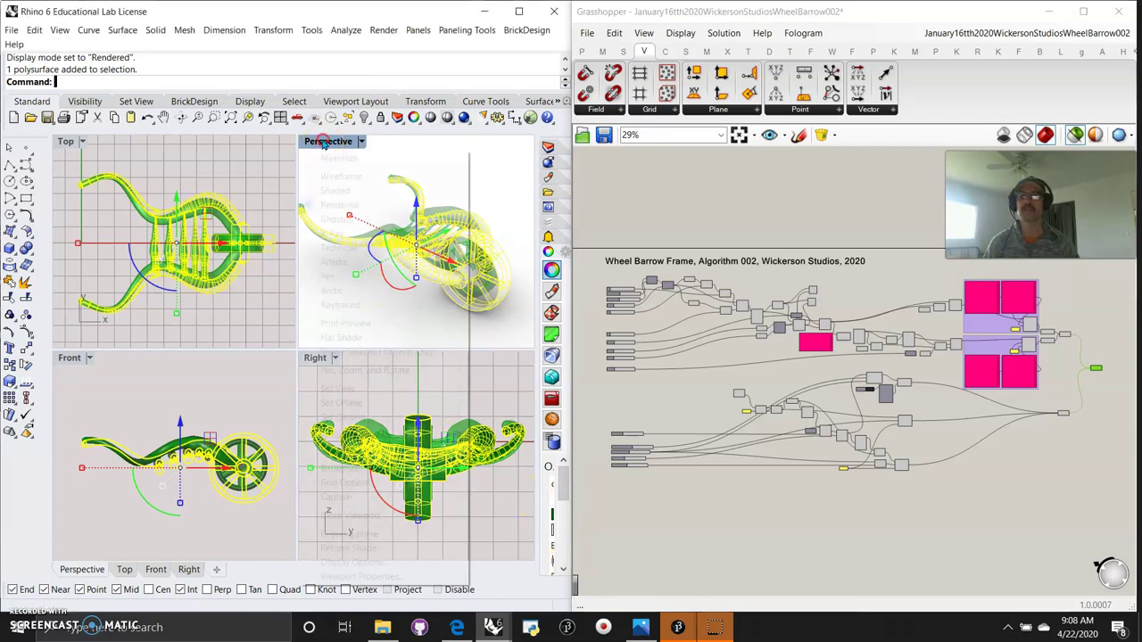
click(326, 176)
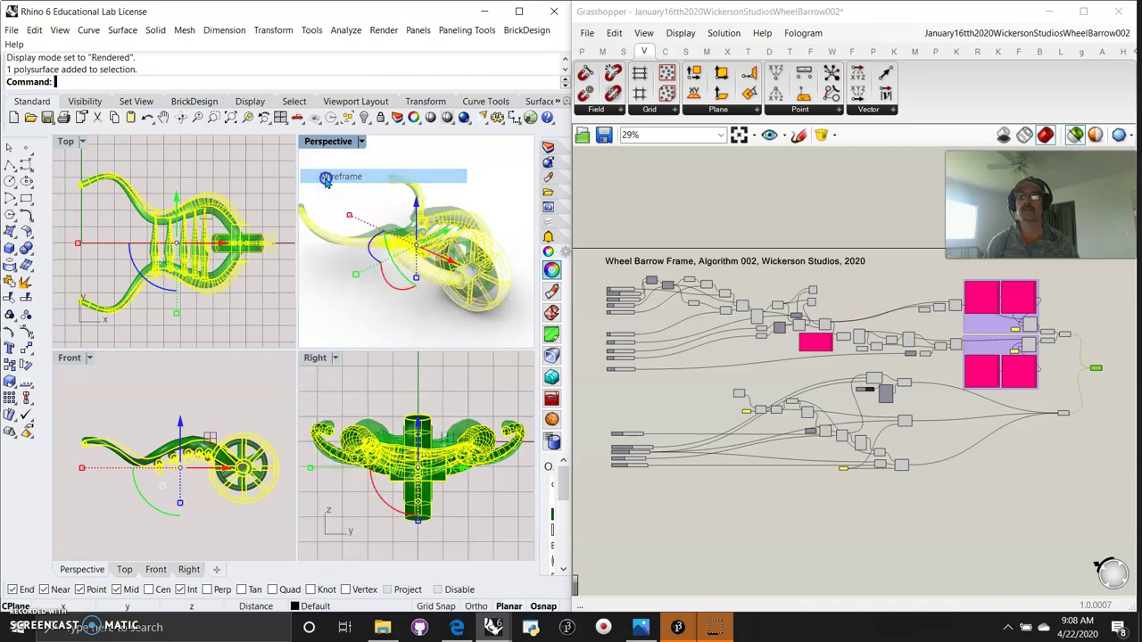
right_click(167, 171)
right_click(398, 385)
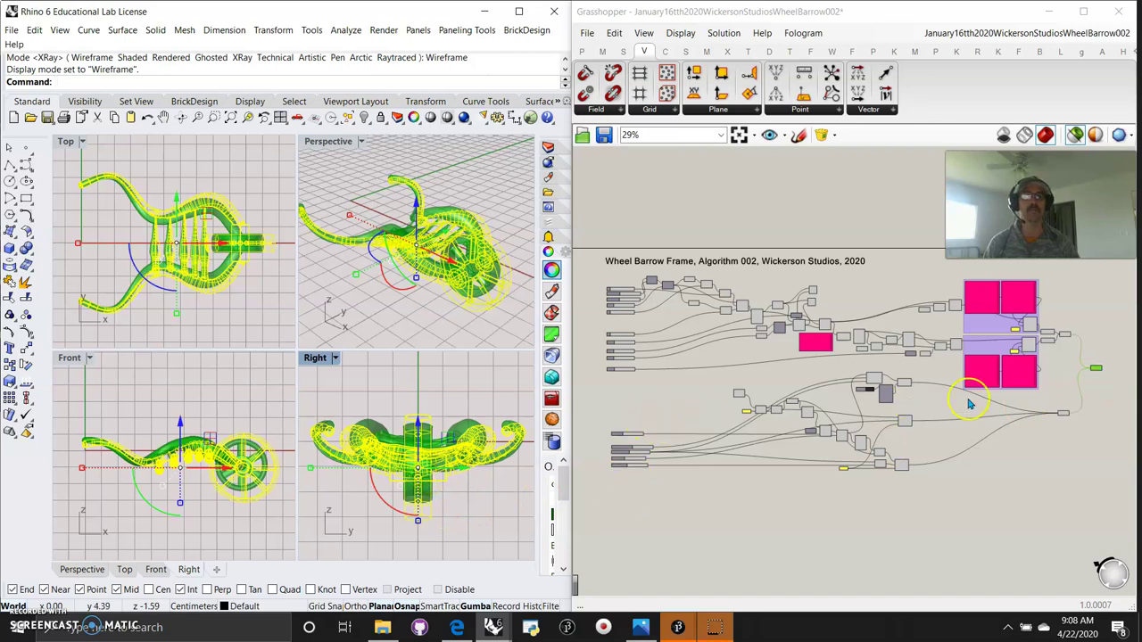
Zoom the Grasshopper canvas and highlight the components generating the frame and the wheel
scroll(1106, 383, up, 8)
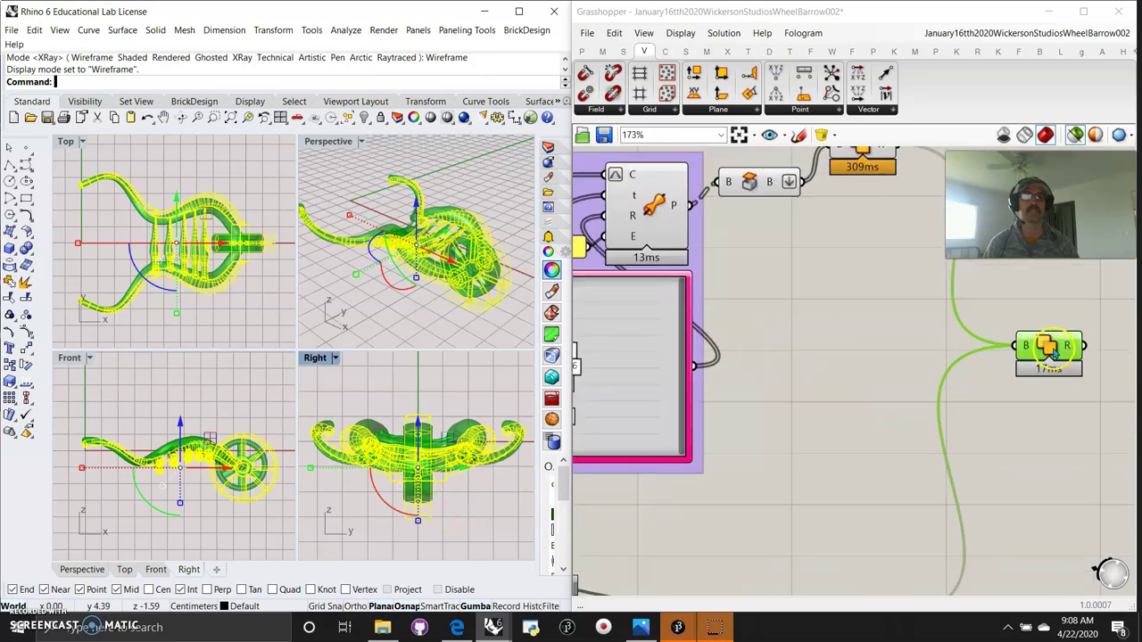
scroll(1048, 346, down, 5)
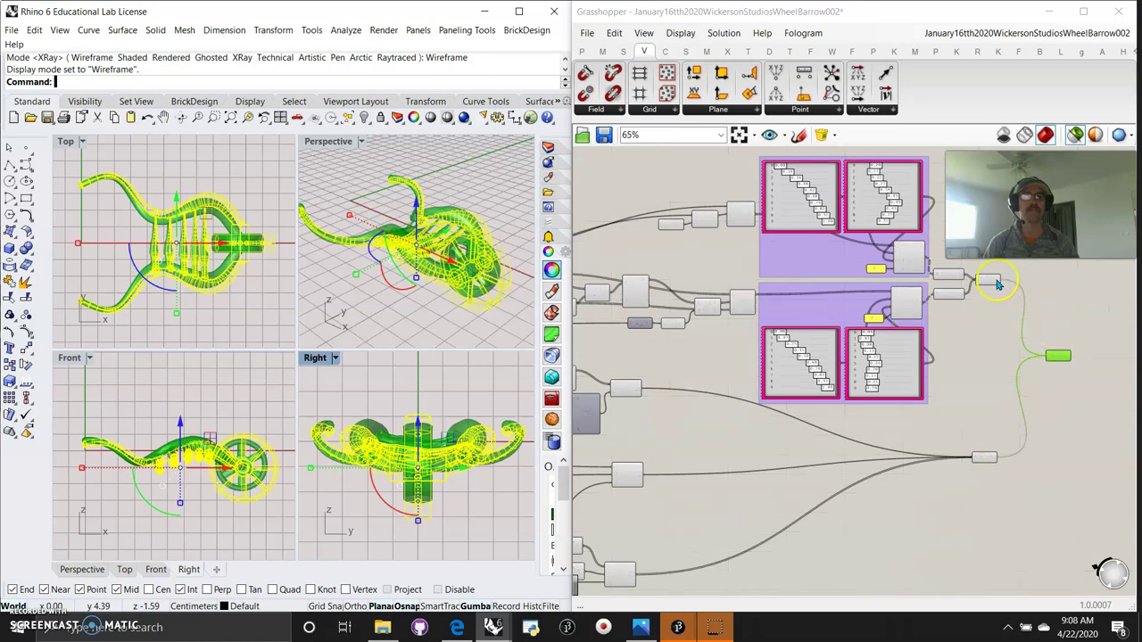
click(990, 282)
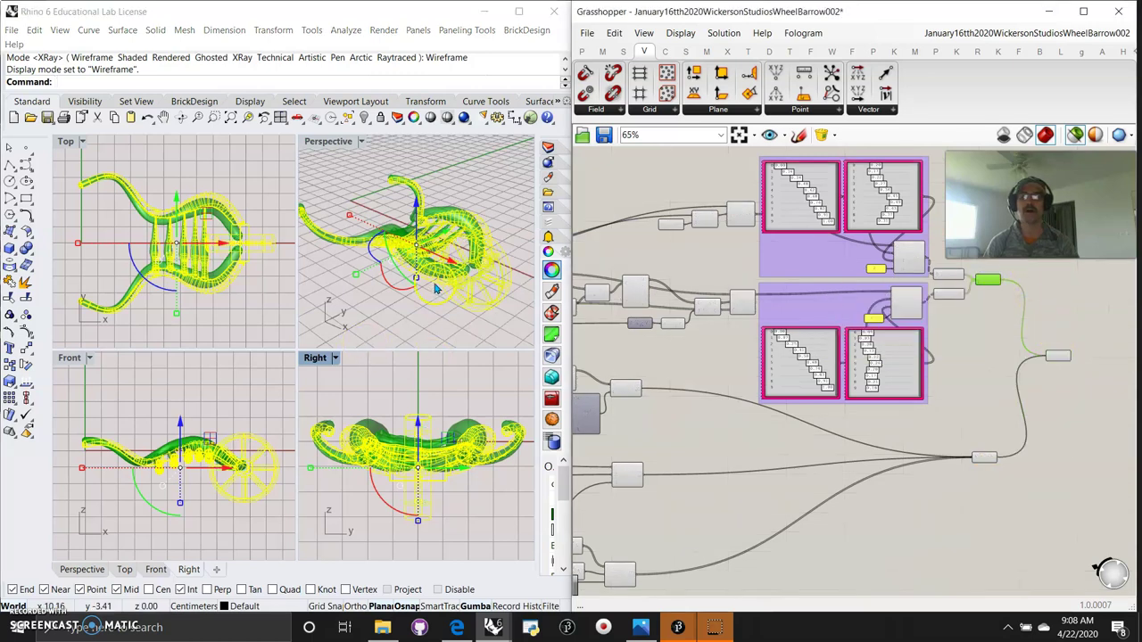
click(982, 458)
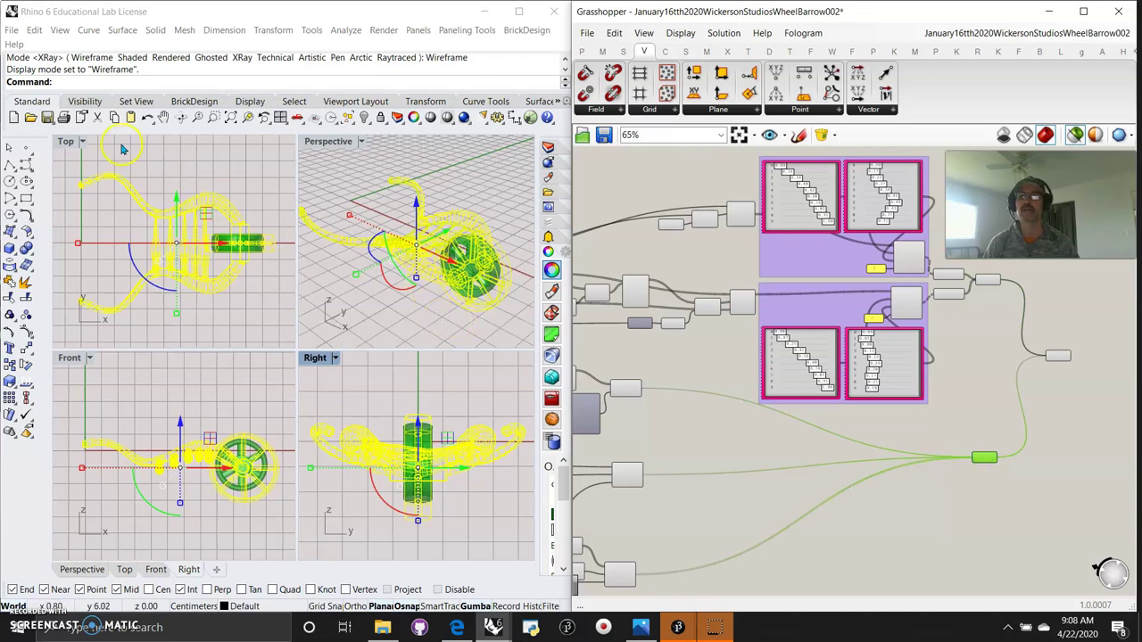
Hide the baked wheelbarrow in Rhino and preview the wheel and final wheelbarrow components
click(83, 102)
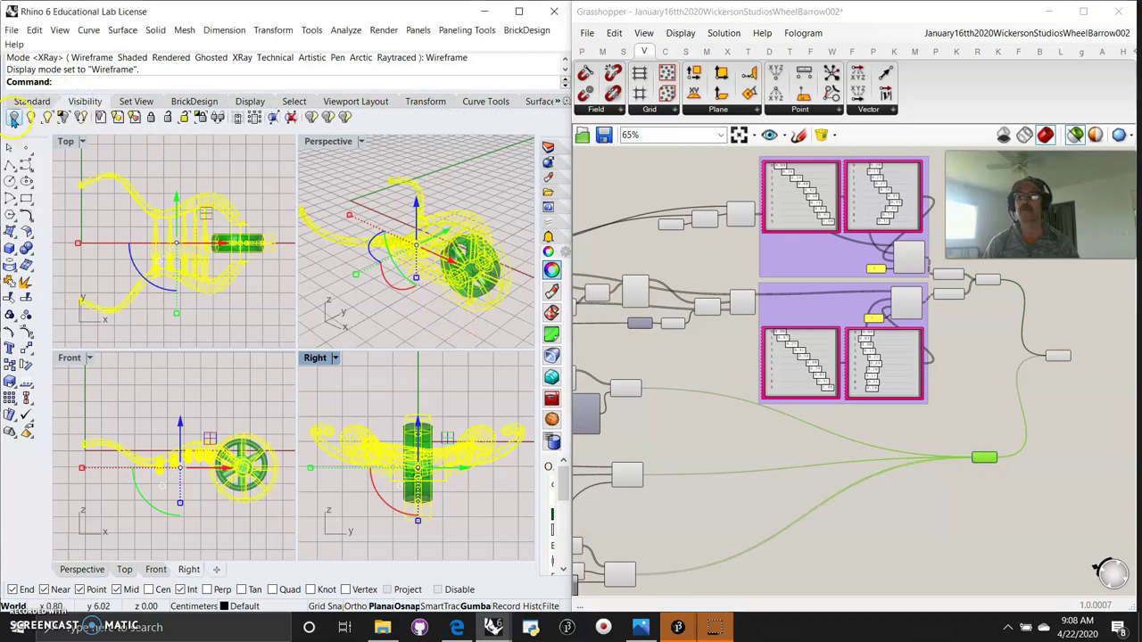
click(13, 119)
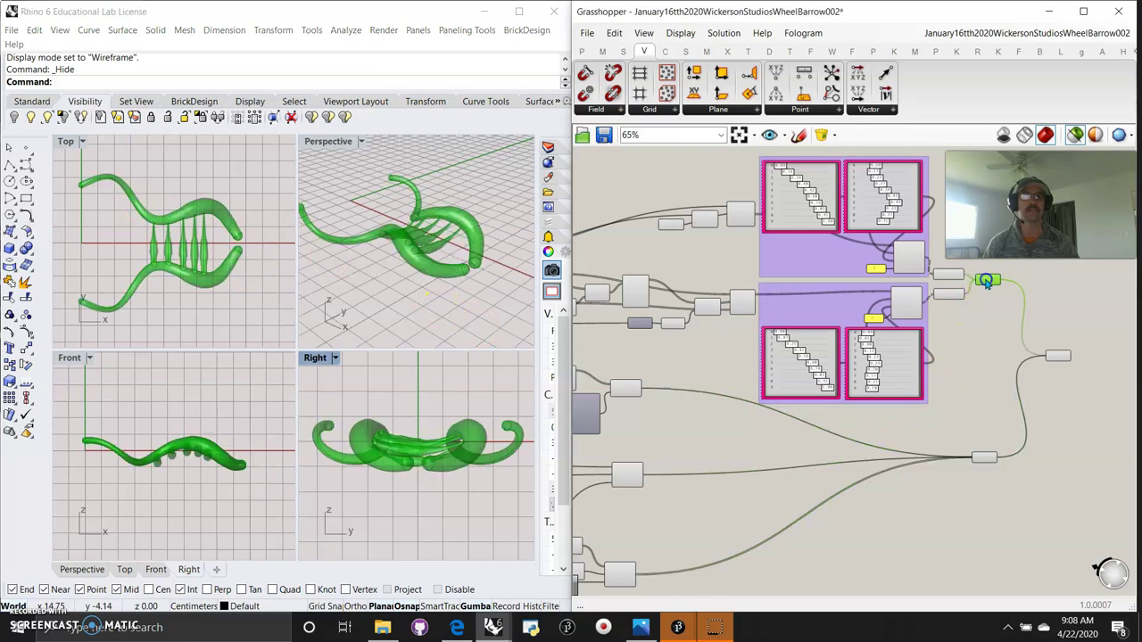
click(984, 457)
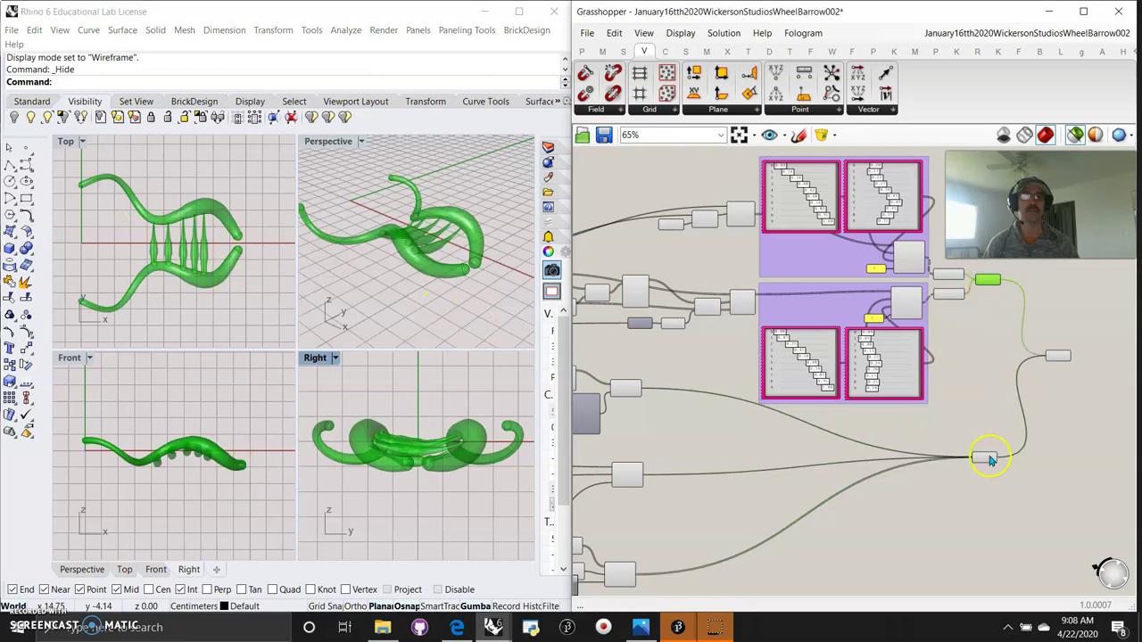
click(1057, 356)
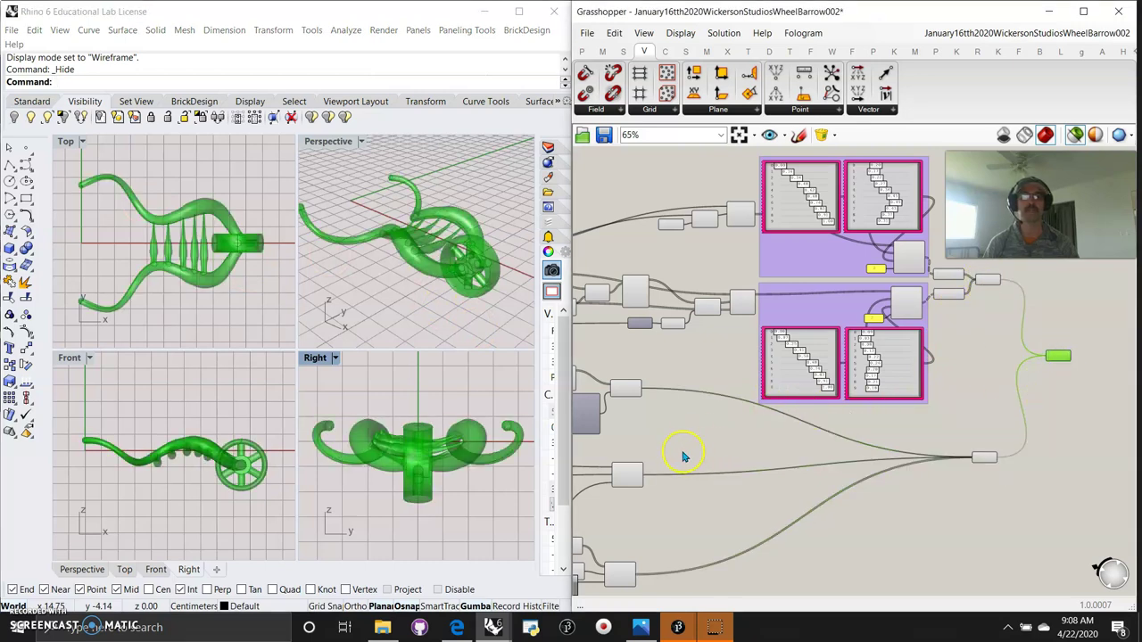
Zoom and pan the Grasshopper canvas over to the wave-curve part of the definition
scroll(703, 452, up, 4)
right_drag(690, 438, 986, 503)
scroll(915, 455, down, 5)
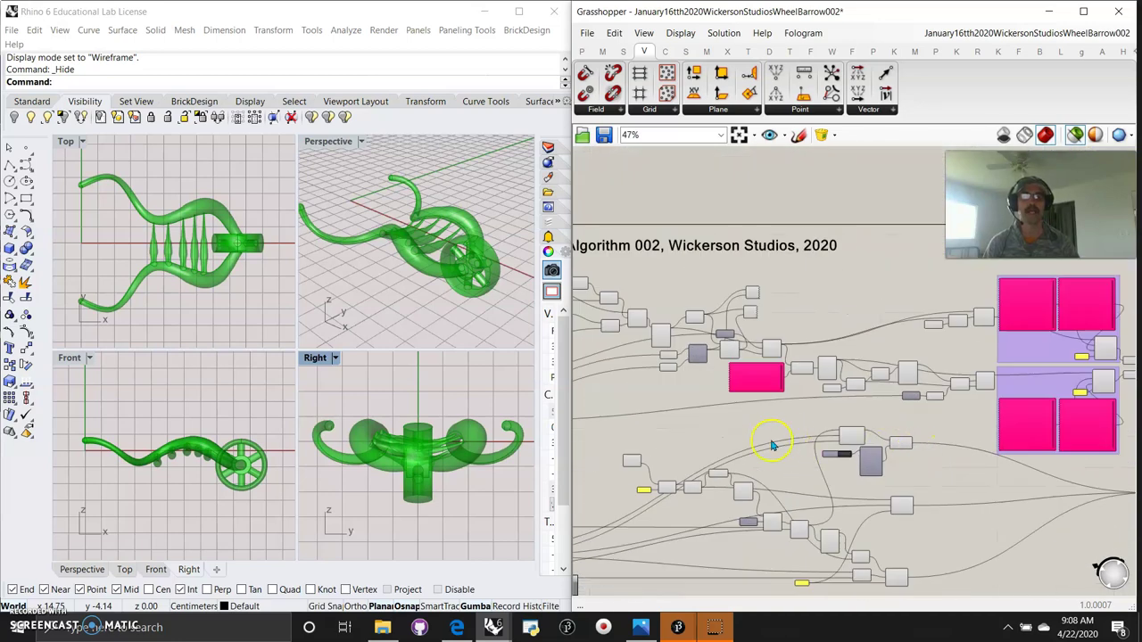
scroll(769, 446, up, 2)
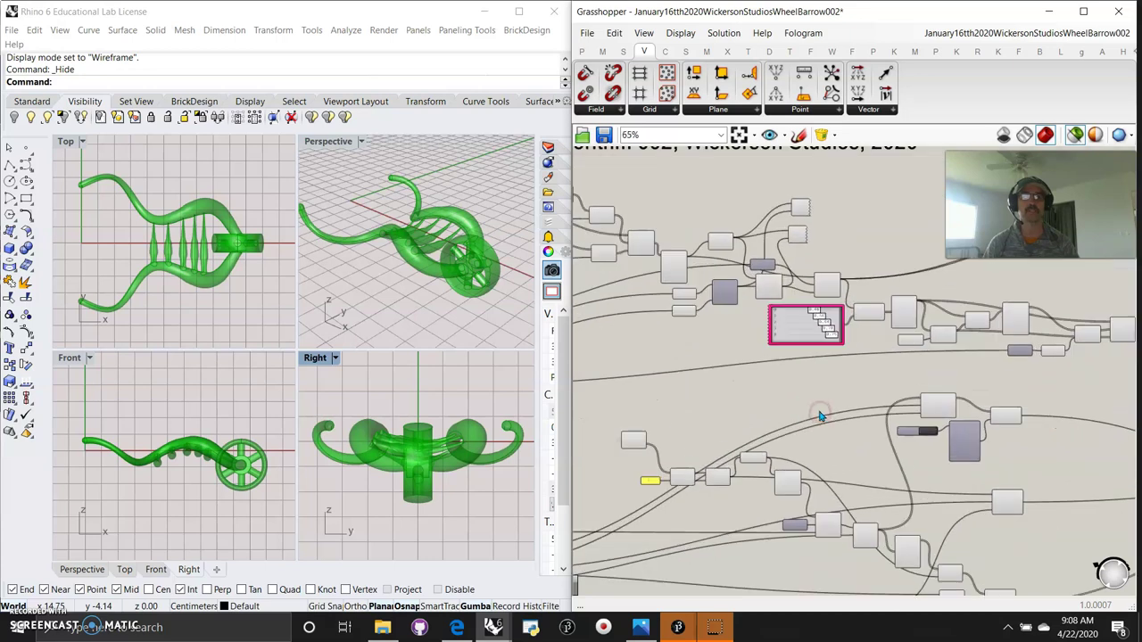
scroll(756, 410, up, 2)
right_drag(734, 400, 989, 455)
Preview the wave's point component, then set B to 0.81 and Steps to 73 for denser points
click(864, 239)
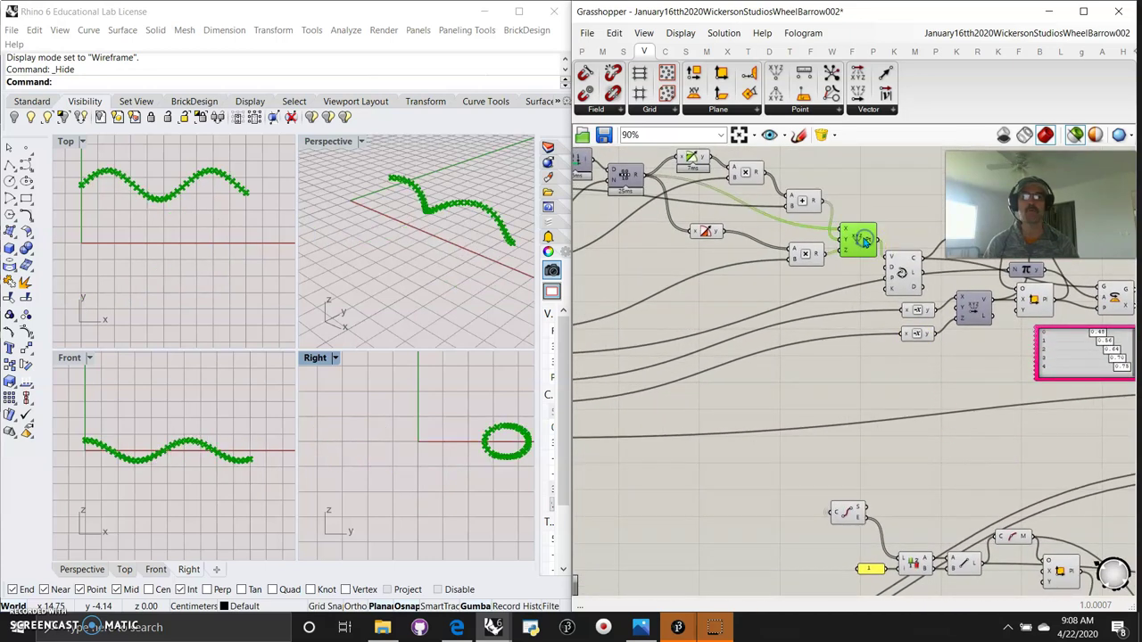
right_drag(892, 453, 1024, 624)
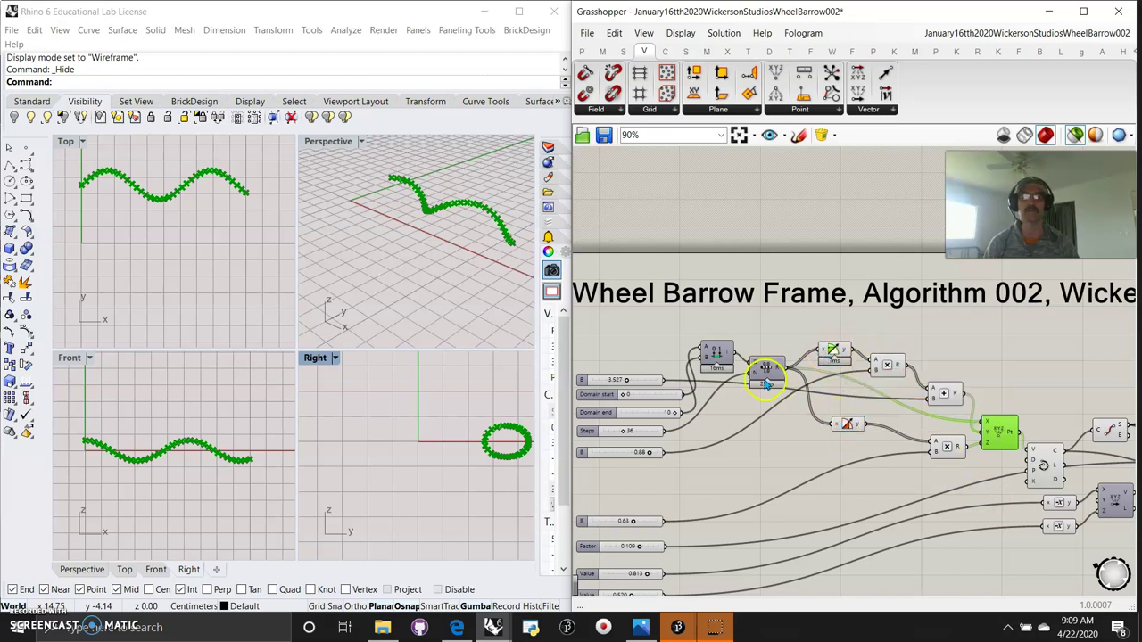
scroll(794, 432, up, 3)
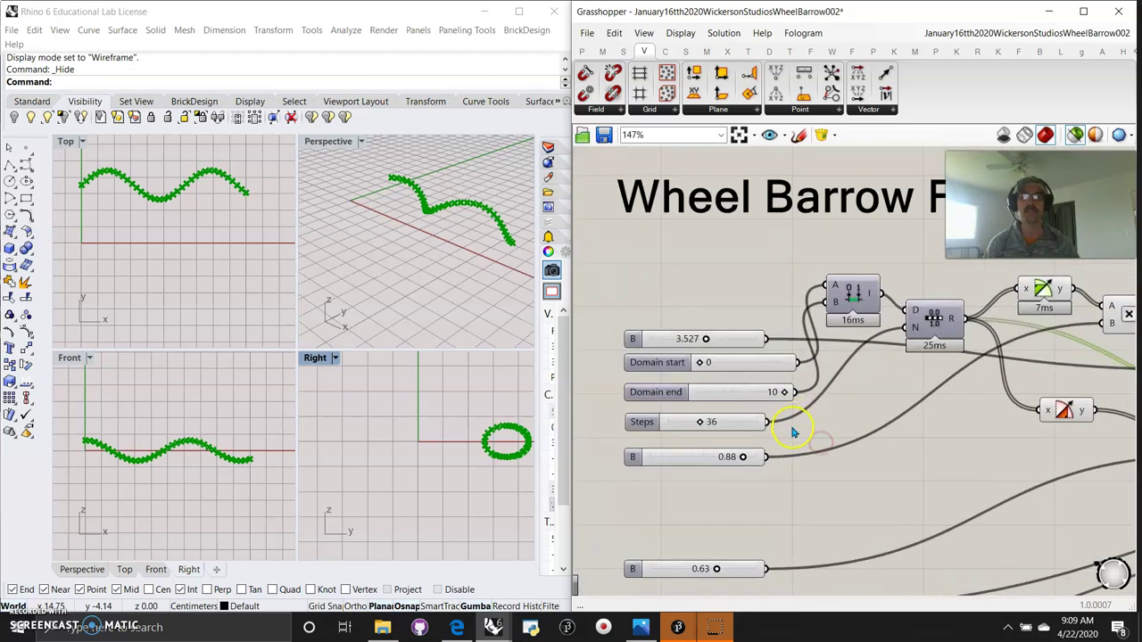
drag(743, 458, 731, 421)
Show the hidden wheelbarrow model in Rhino and turn on Grasshopper's preview geometry
click(69, 134)
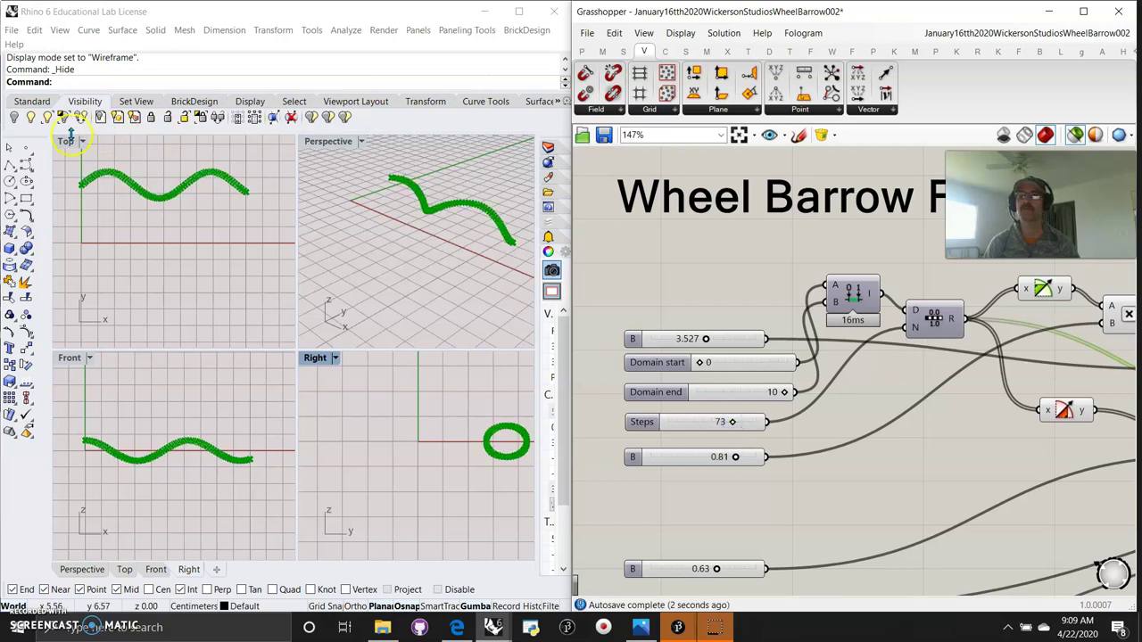
click(31, 117)
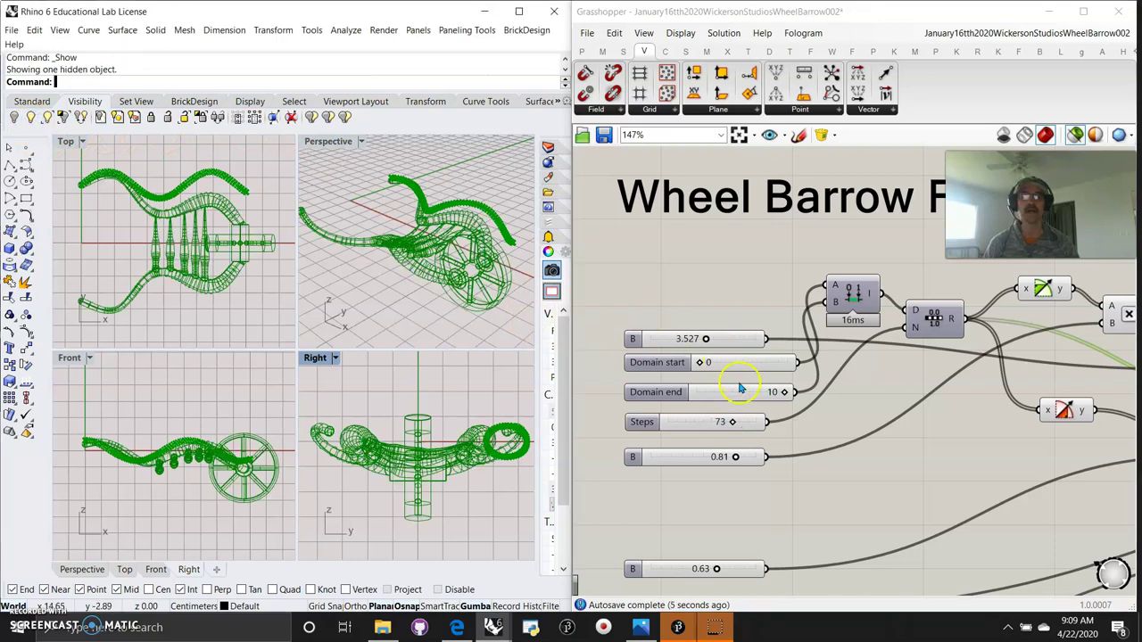
click(1074, 134)
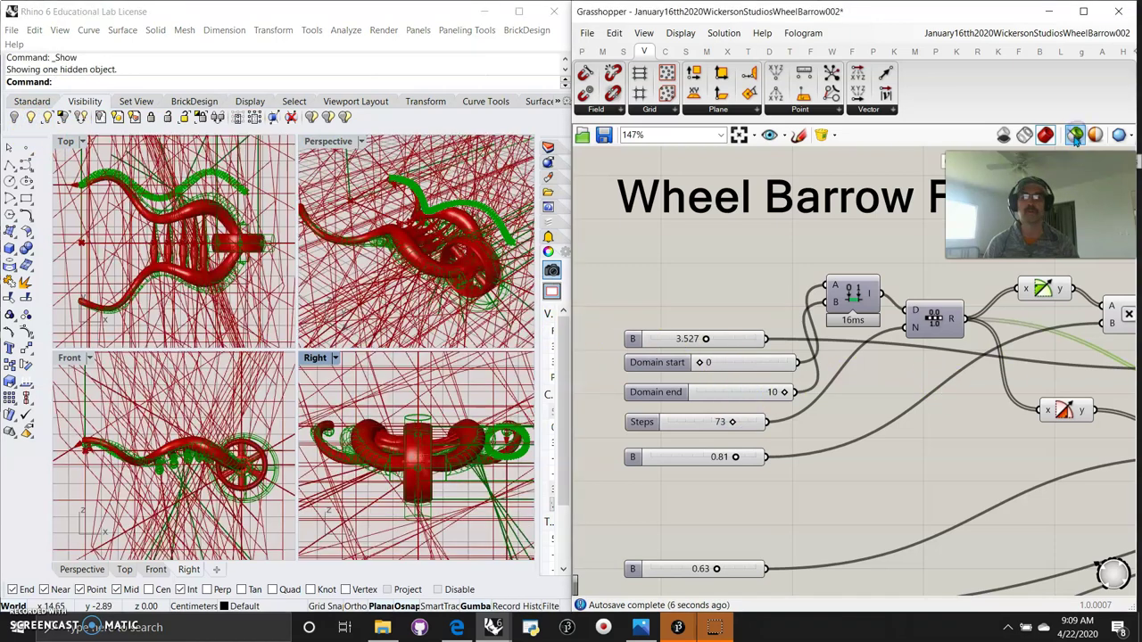
Box-select every component in the definition and switch their preview off
right_drag(992, 492, 685, 459)
scroll(660, 393, down, 5)
scroll(658, 402, down, 1)
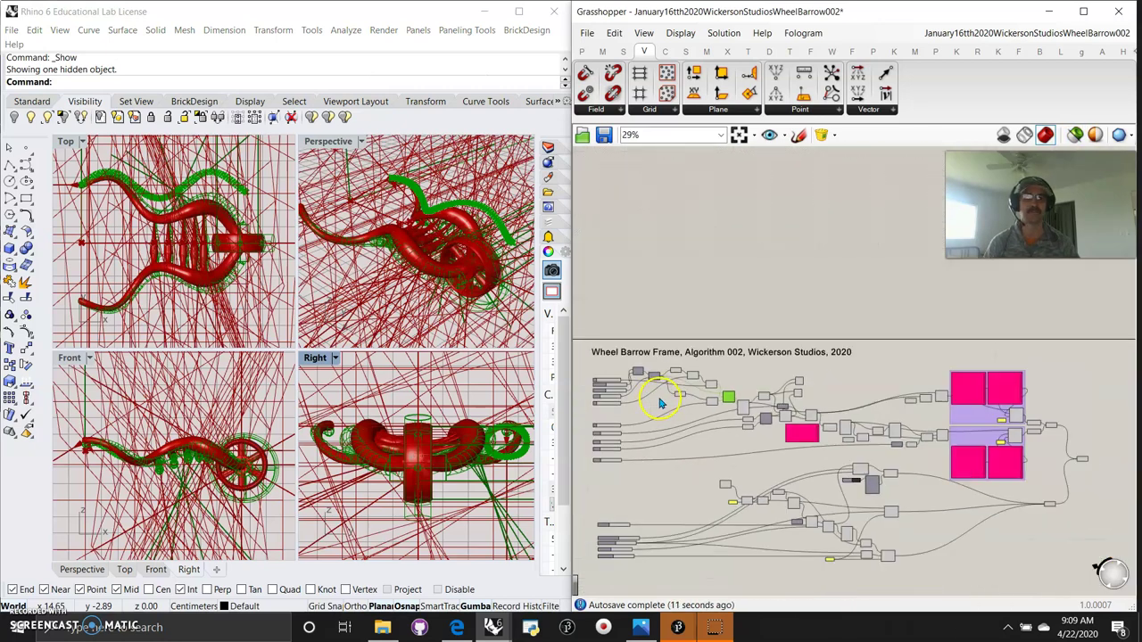
right_drag(921, 581, 951, 503)
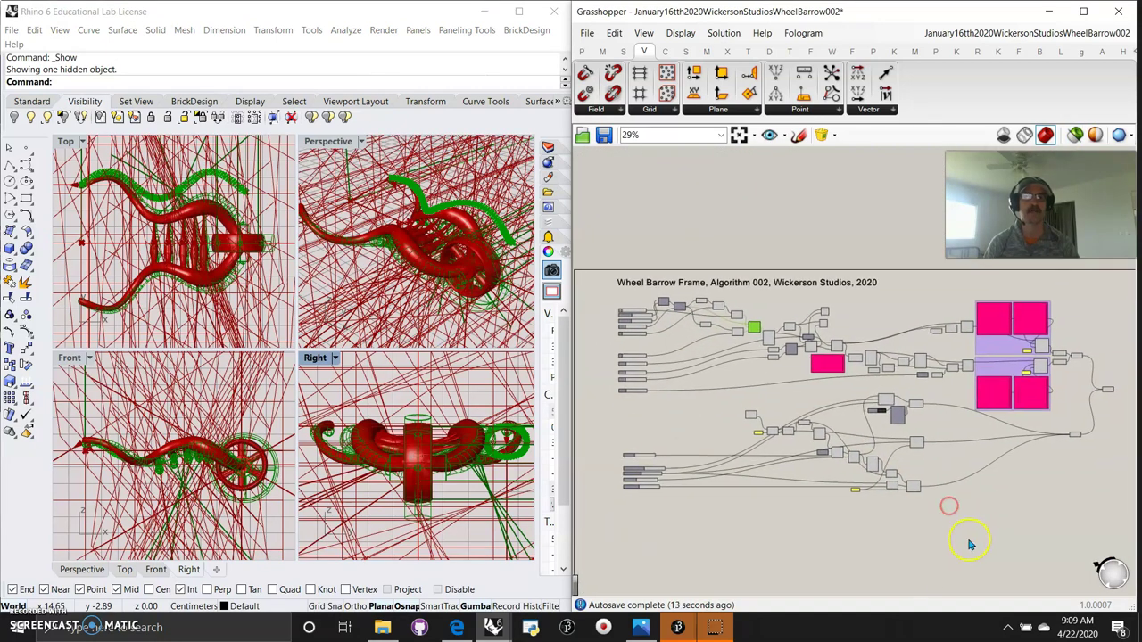
drag(981, 548, 596, 275)
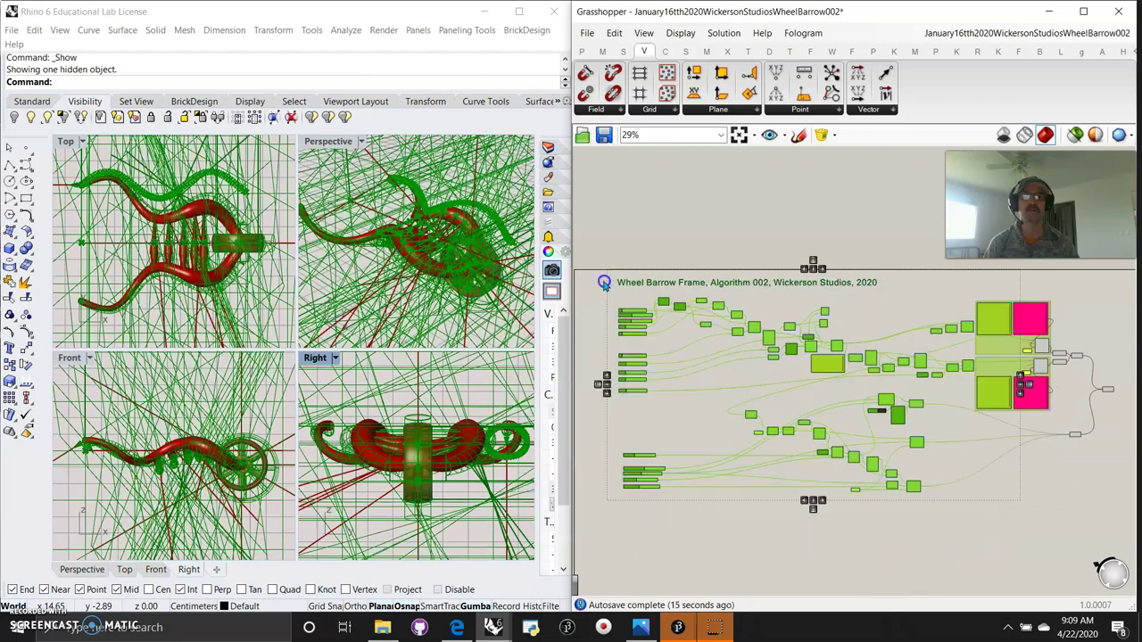
right_click(628, 231)
click(650, 255)
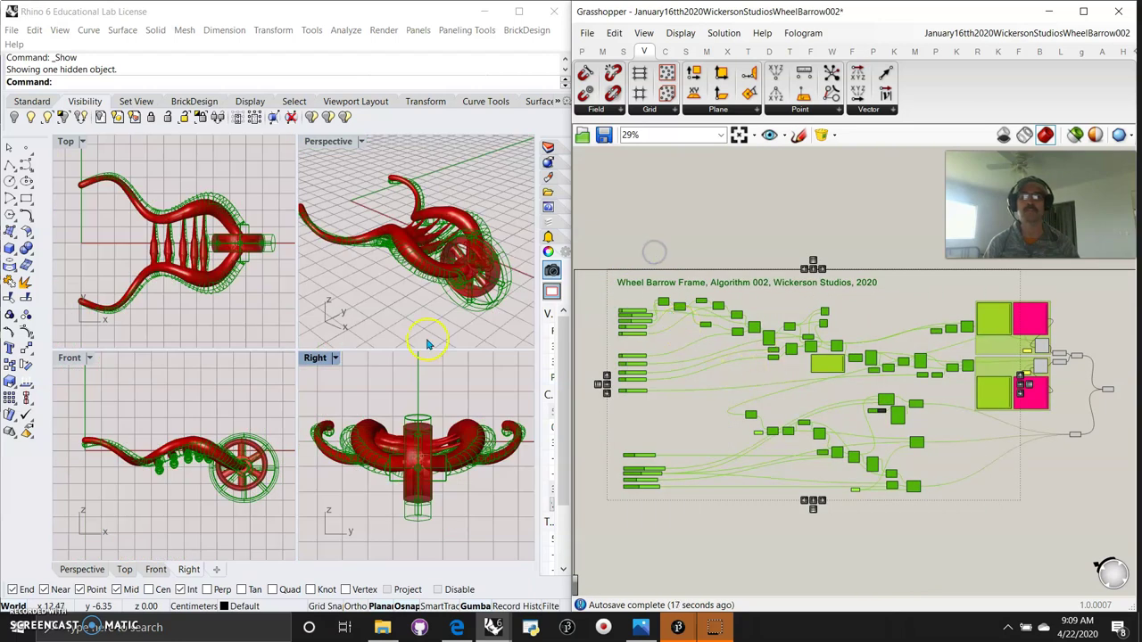
Orbit the view, select the wheelbarrow polysurface, and zoom in on the wheel sliders
right_drag(379, 326, 400, 319)
scroll(401, 319, up, 5)
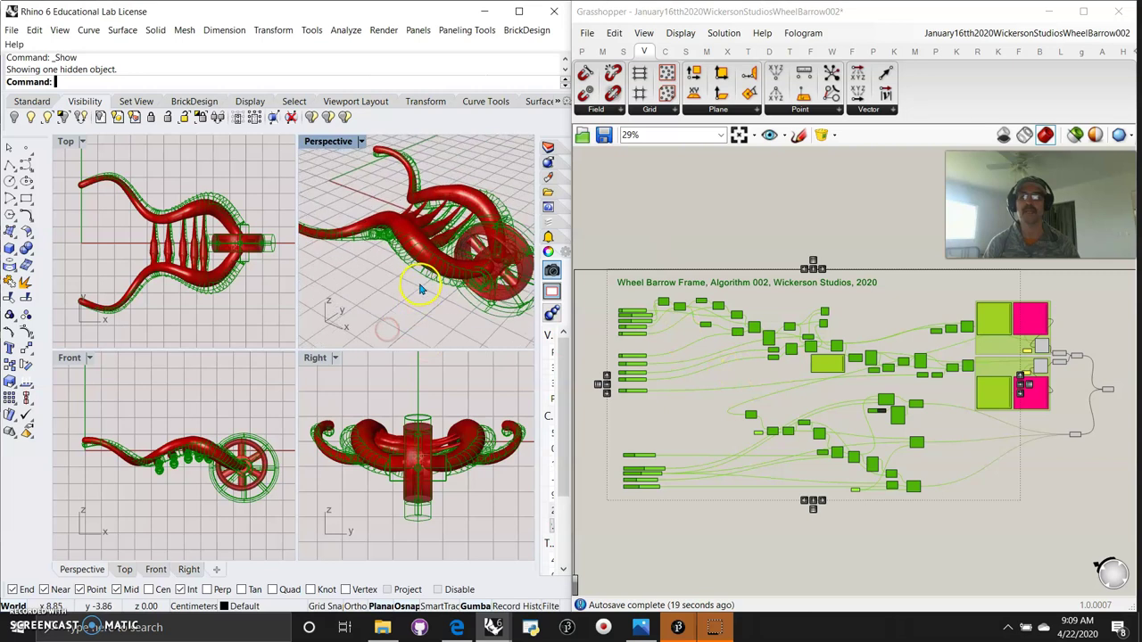
click(475, 283)
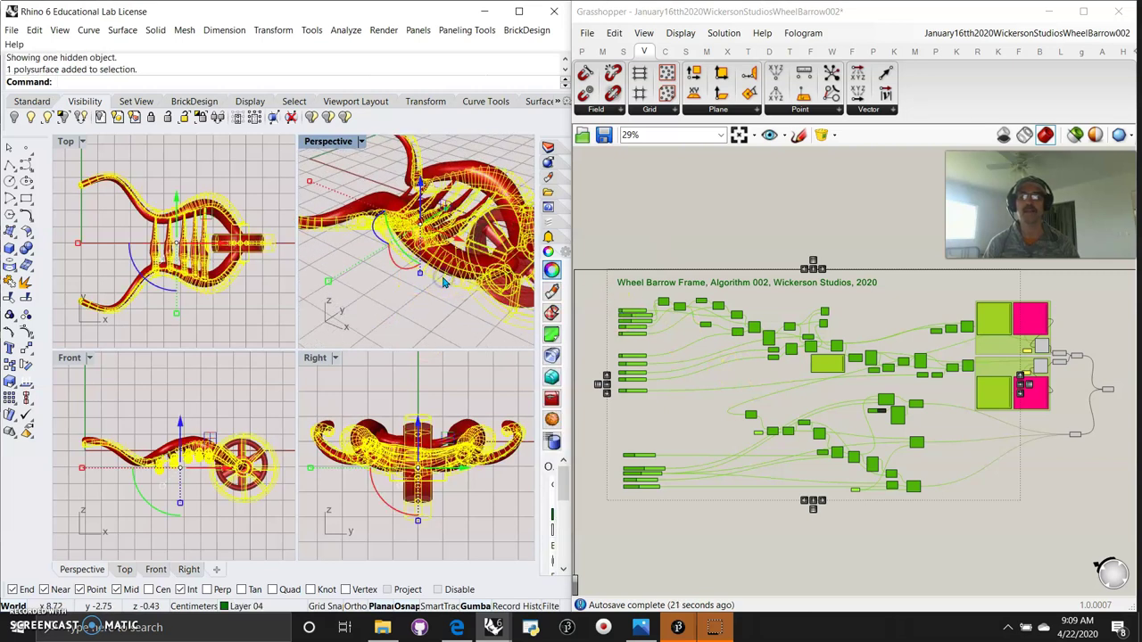
right_click(400, 308)
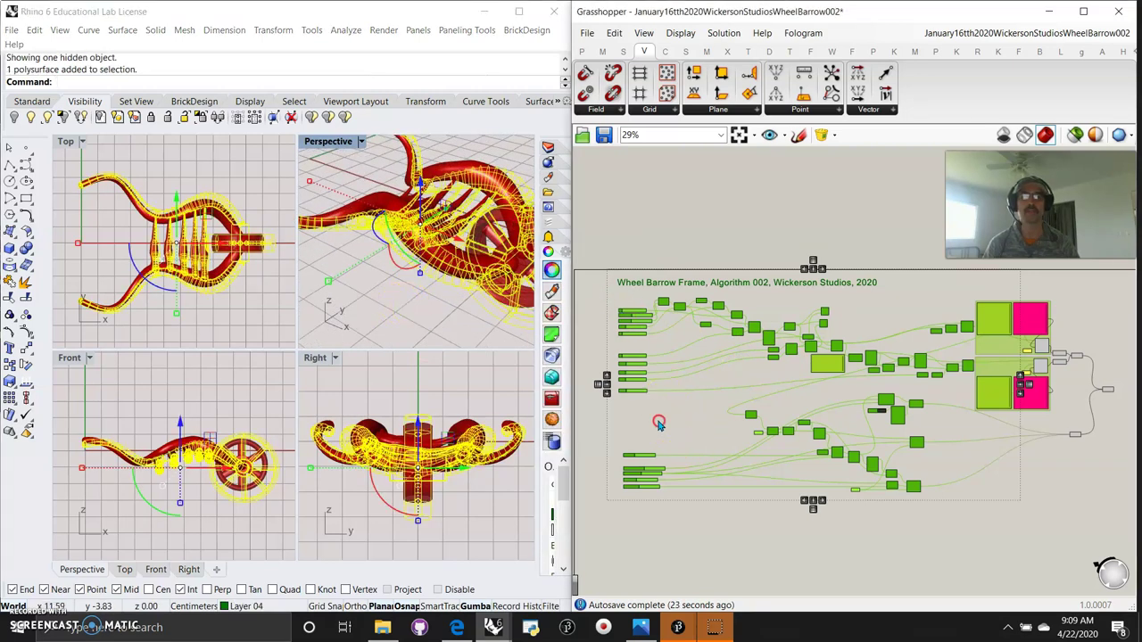
scroll(660, 419, up, 3)
scroll(776, 424, up, 5)
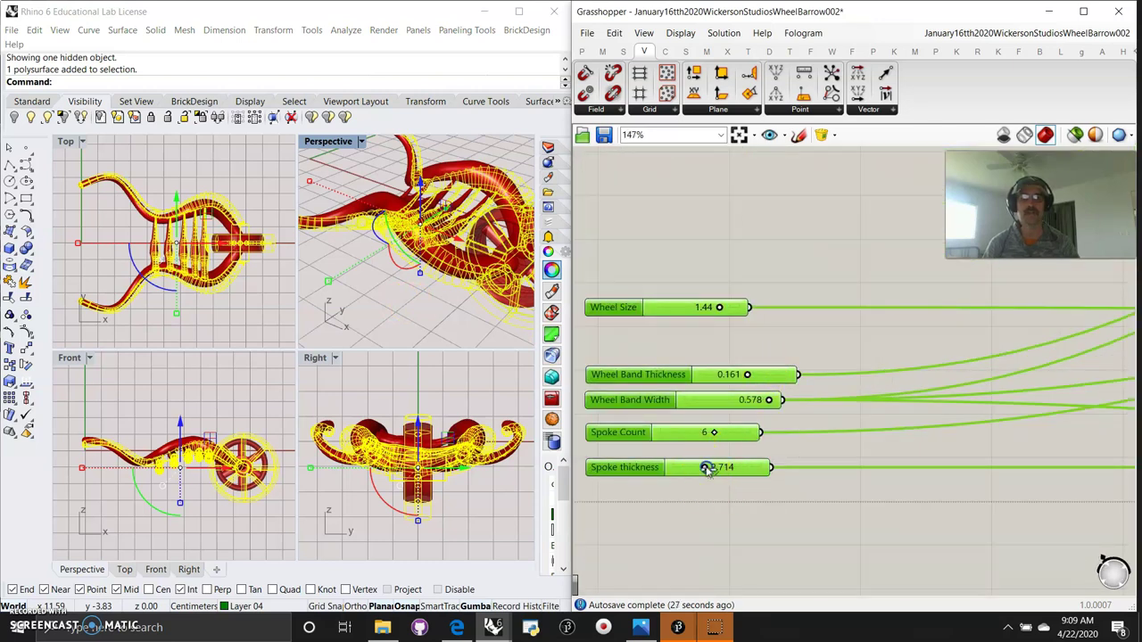
Rework the wheel with a Spoke Count of 7 and Spoke thickness of 3.340
drag(708, 470, 727, 435)
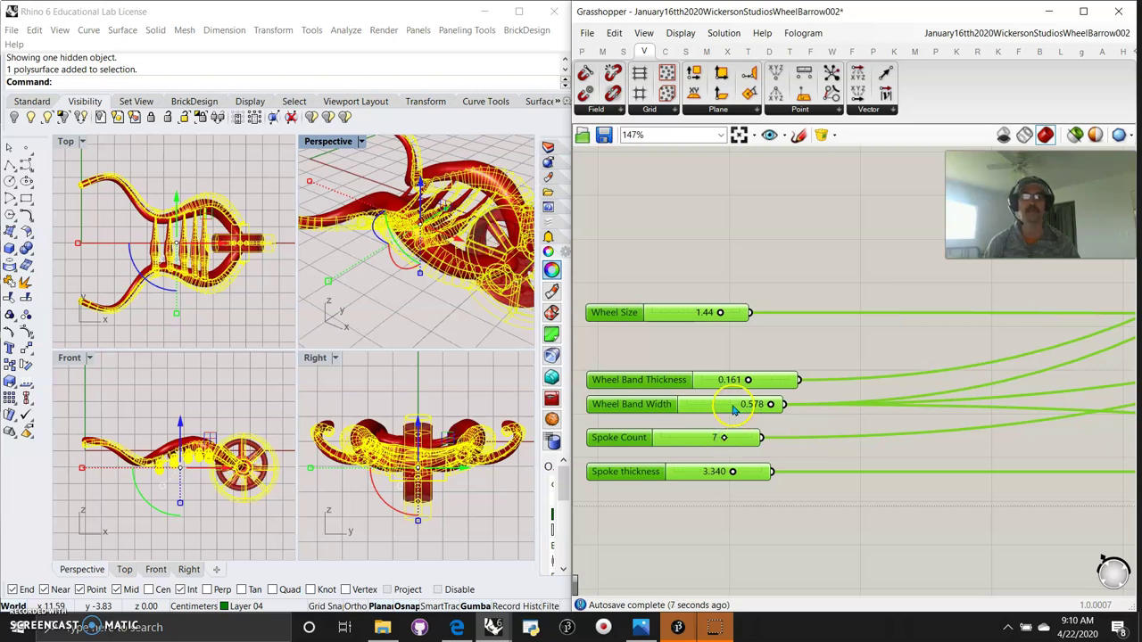
scroll(642, 516, down, 6)
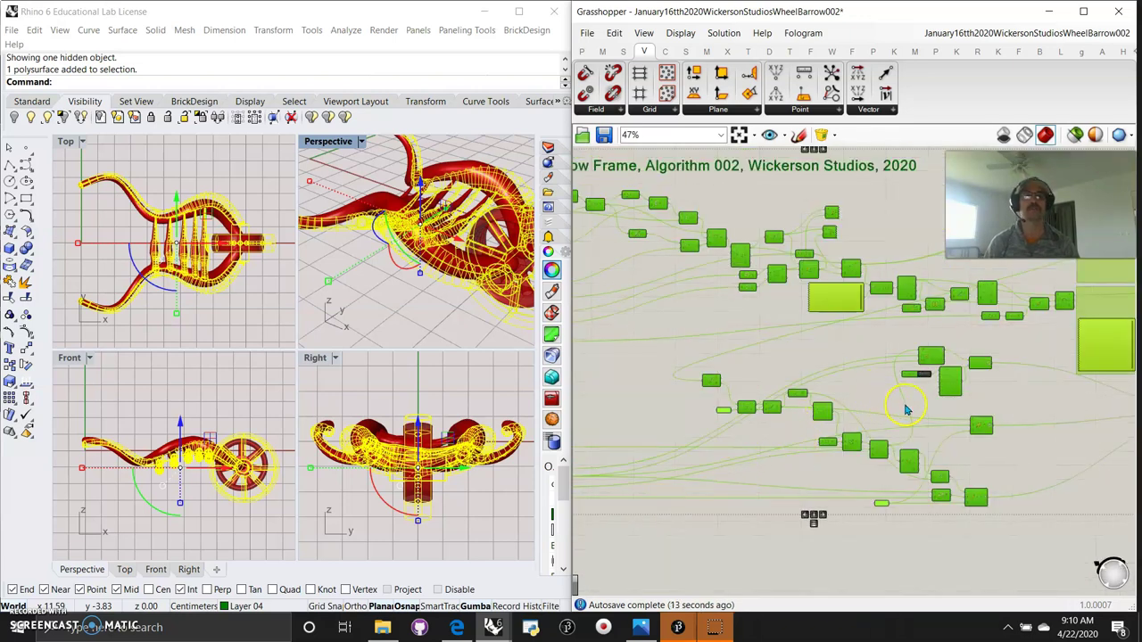
Pan and zoom the Grasshopper canvas to survey the whole wheelbarrow definition and its title
right_drag(905, 410, 683, 438)
scroll(704, 444, down, 2)
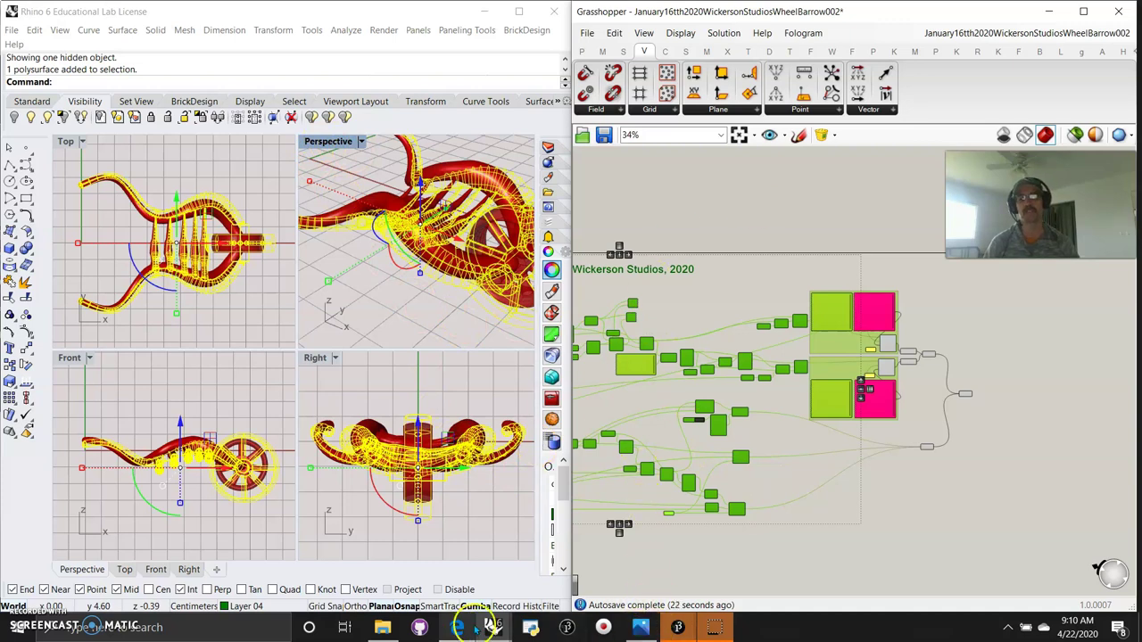
mouse_move(493, 627)
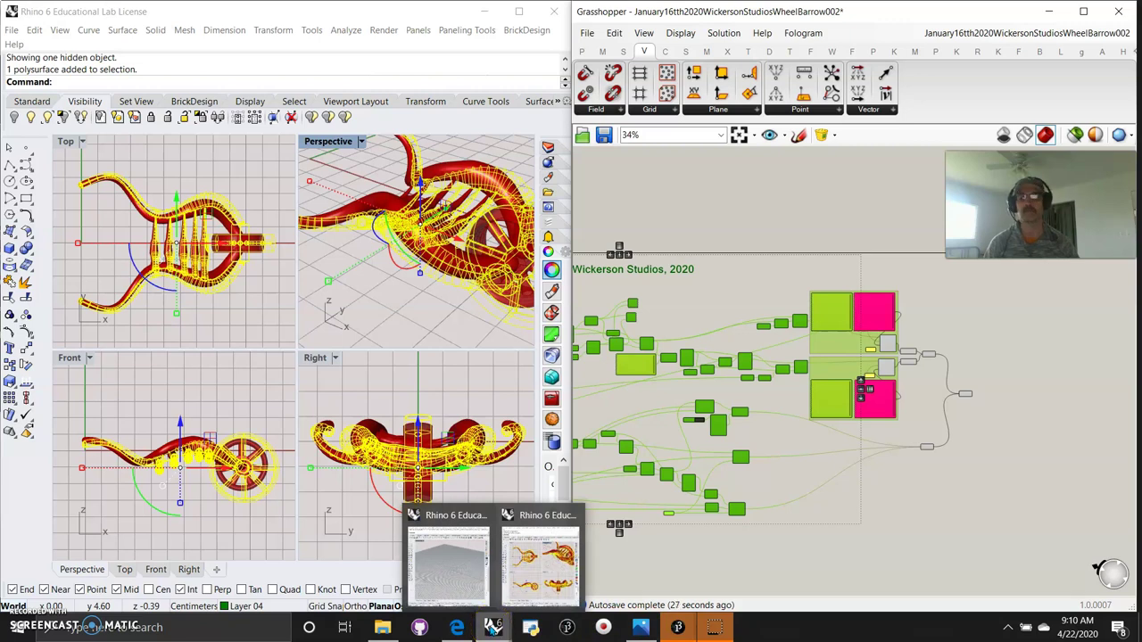
click(493, 627)
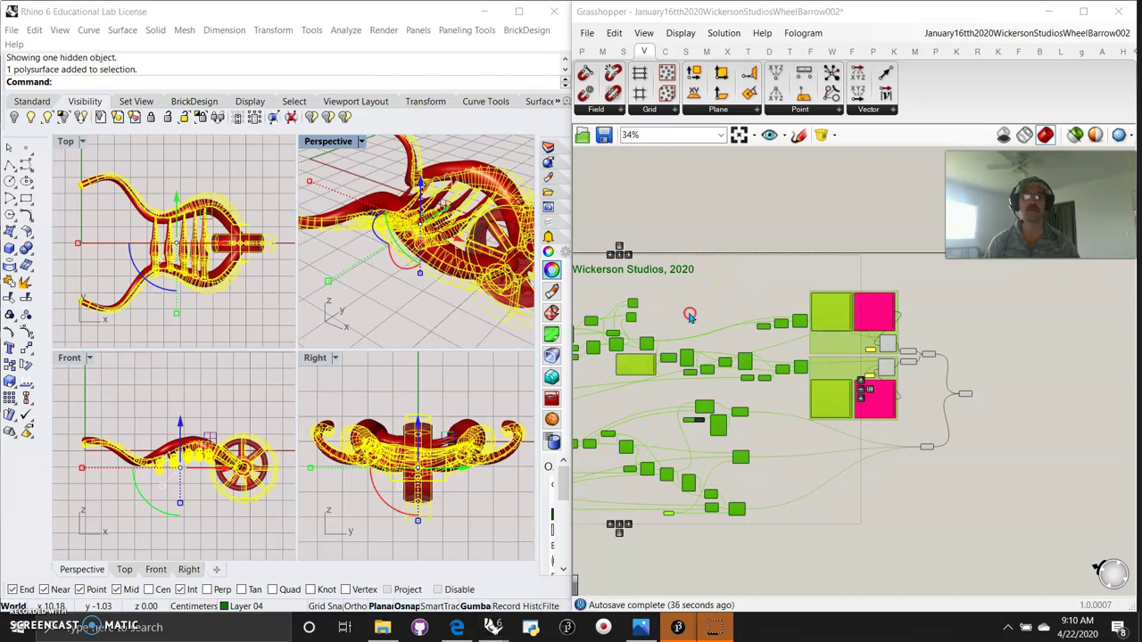
right_drag(690, 313, 850, 313)
right_drag(678, 402, 724, 389)
Open the 'New work, digital renders' artwork, browse neighbouring renders, and narrow the browser beside Grasshopper
click(456, 627)
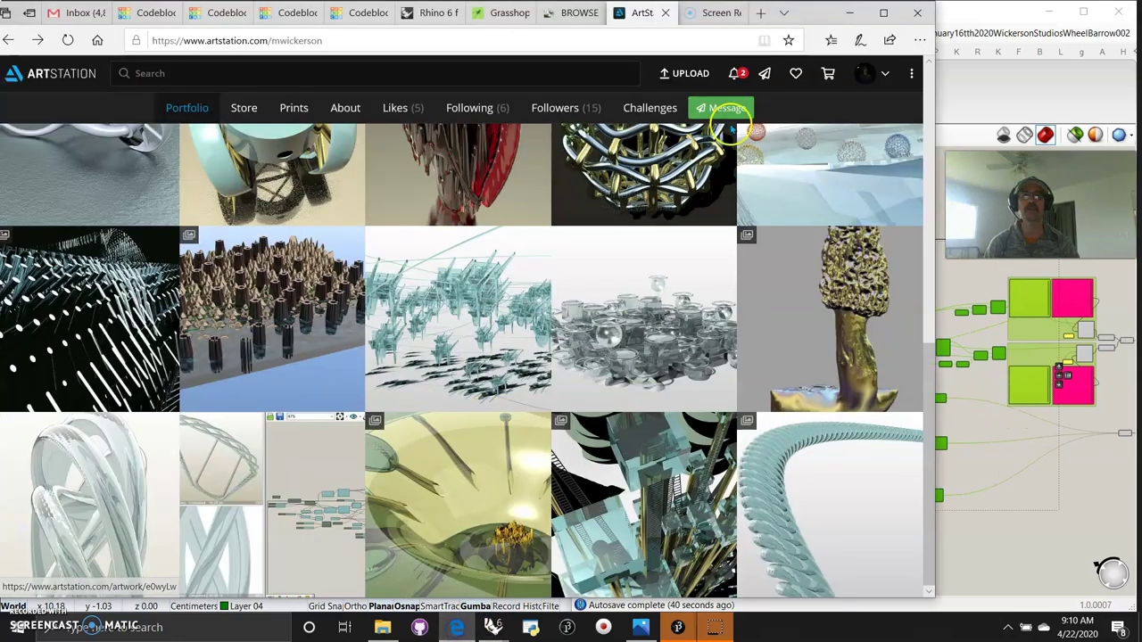
scroll(416, 368, up, 3)
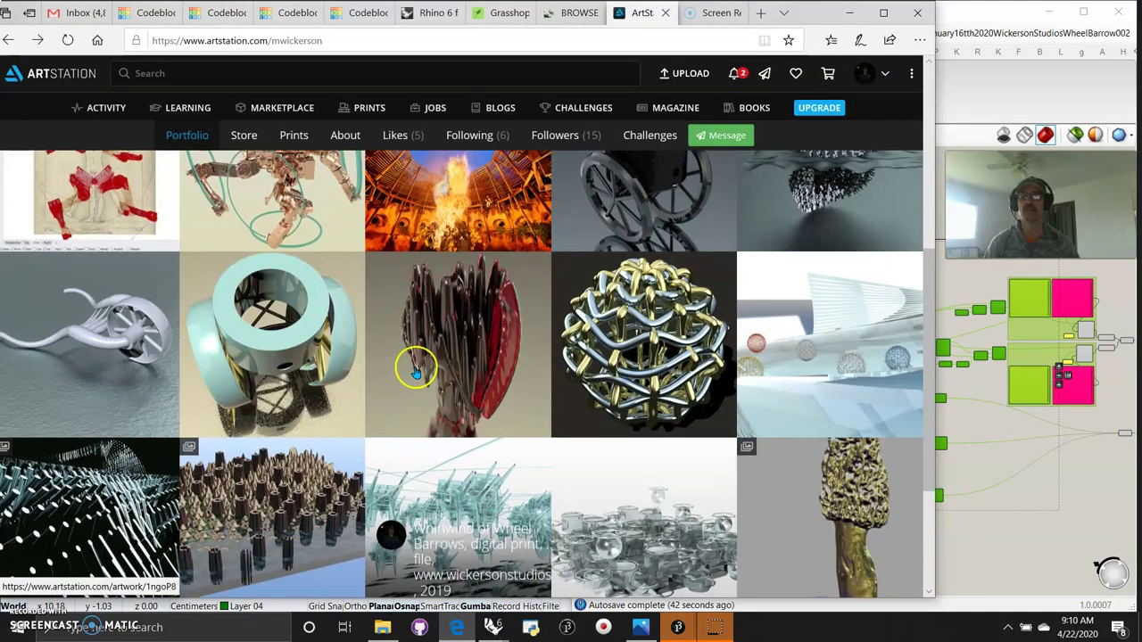
click(636, 355)
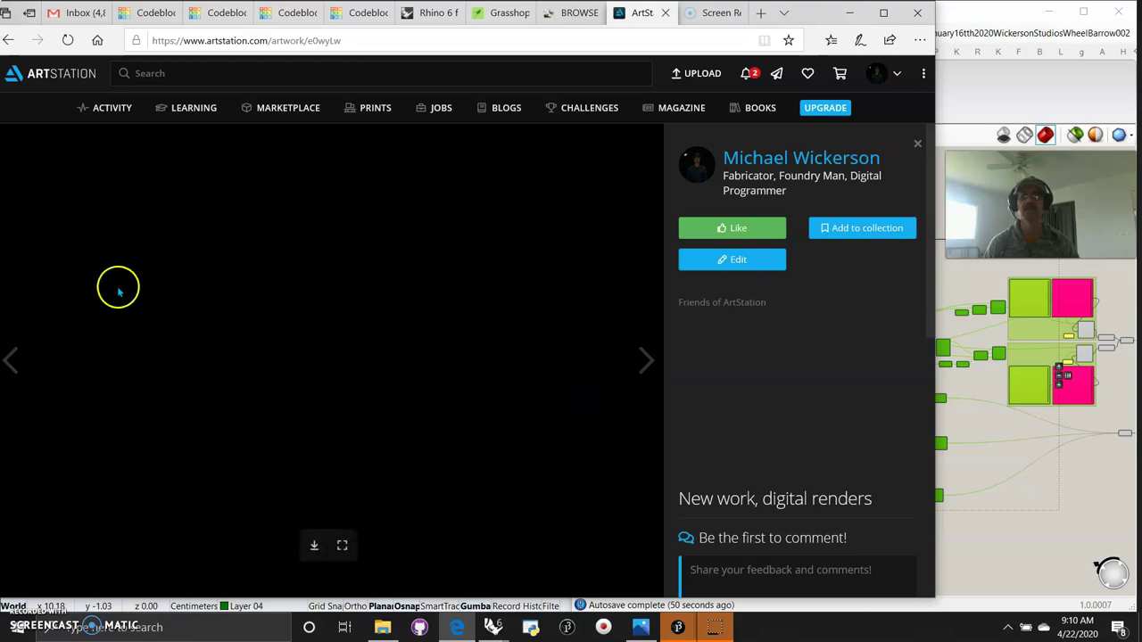
click(10, 360)
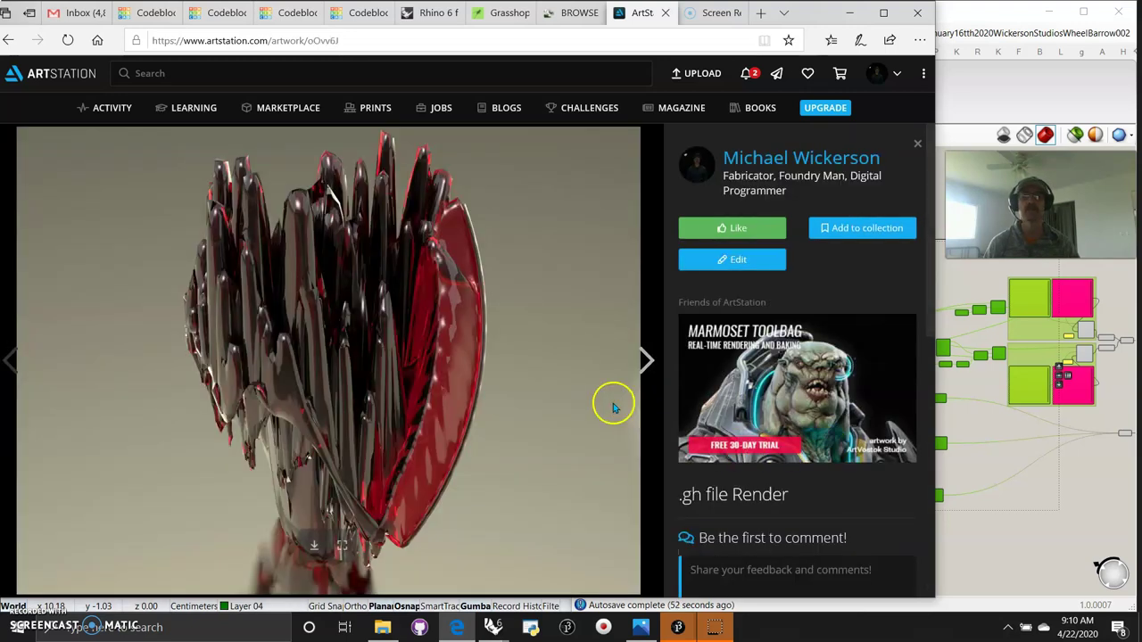
click(644, 358)
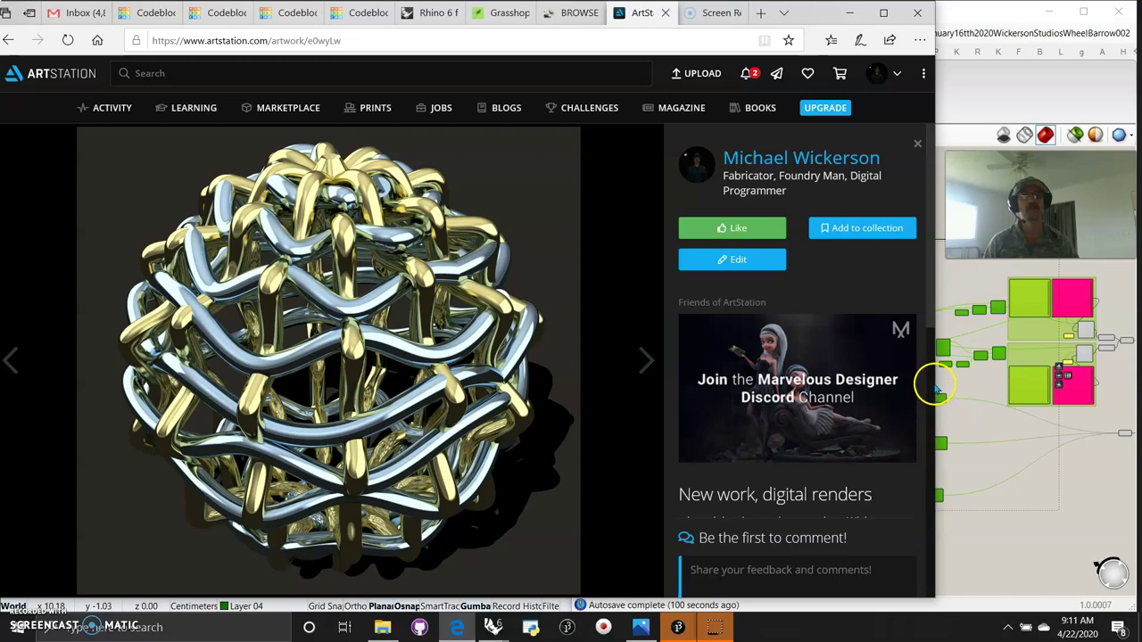
drag(934, 388, 589, 384)
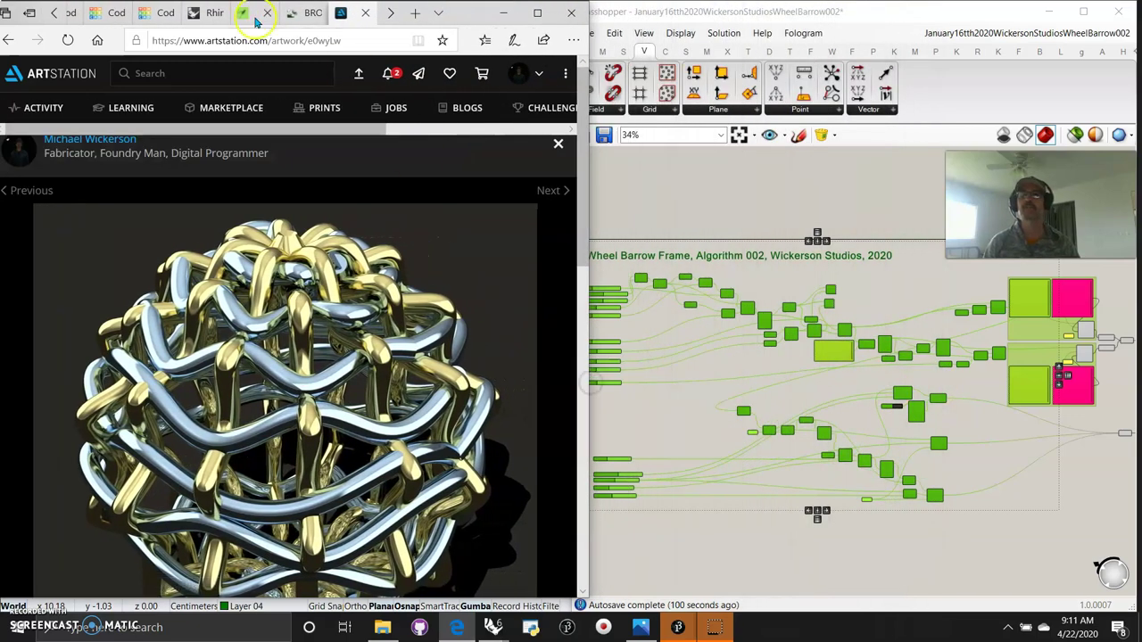
Switch to the Tinkercad Codeblocks design tab and narrow the browser window
click(255, 16)
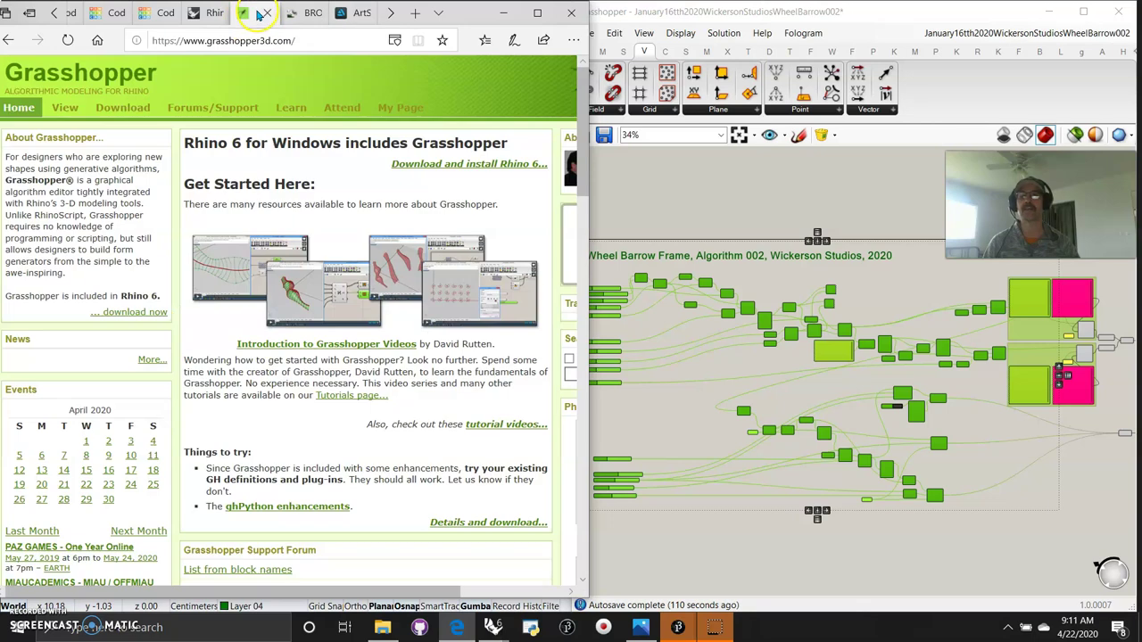
click(207, 13)
click(111, 13)
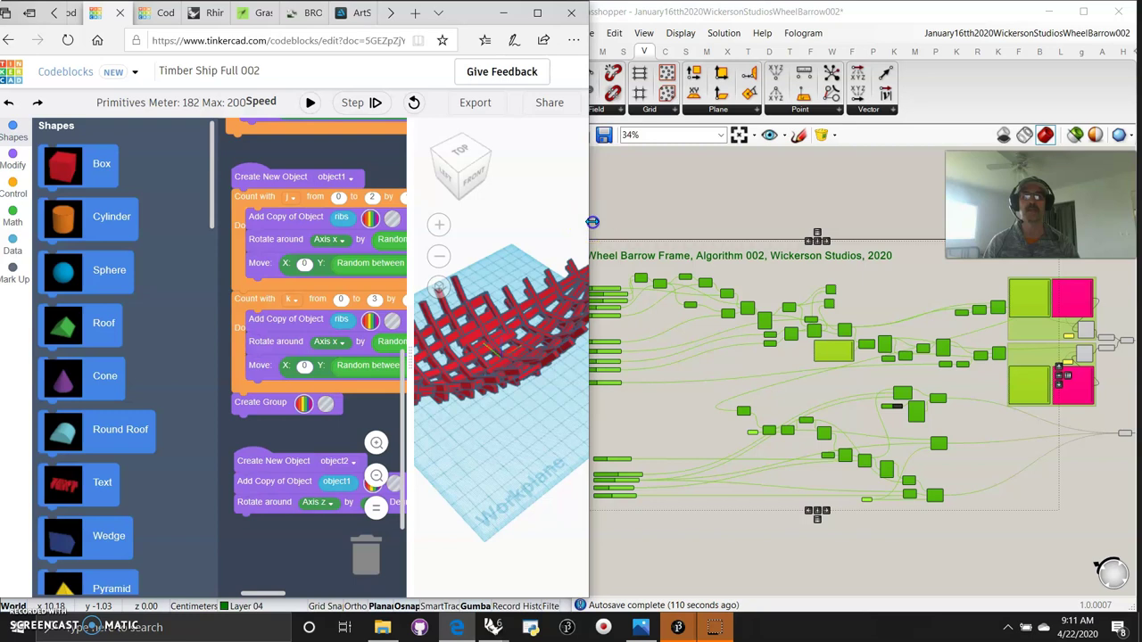
drag(591, 222, 568, 231)
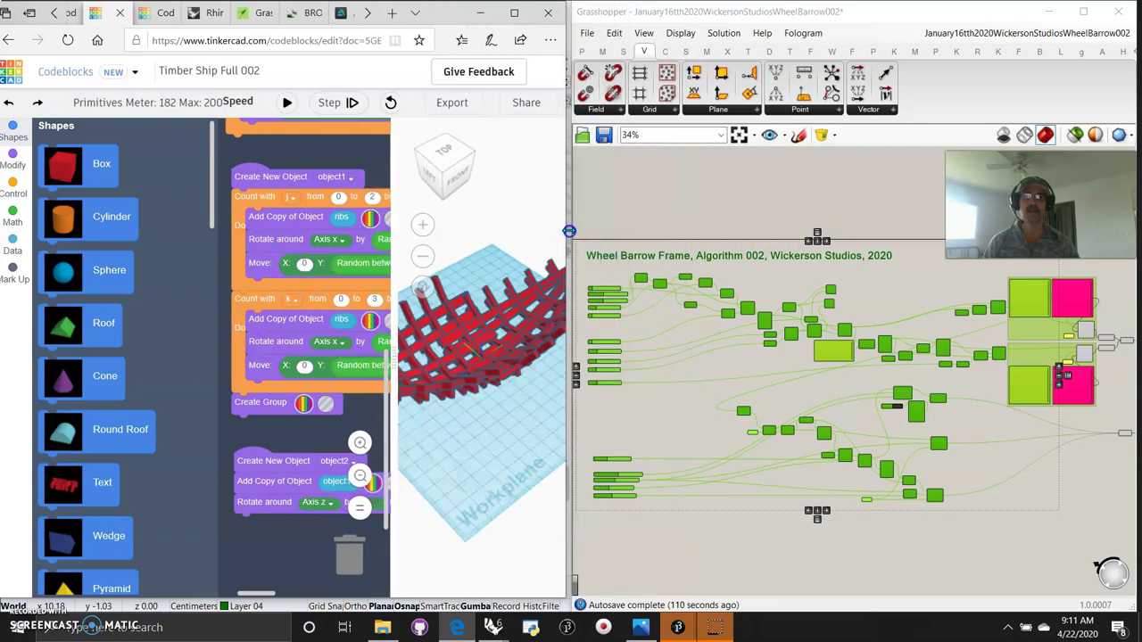
Zoom the 3D view out to show the whole Timber Ship Full 002 on its workplane
click(522, 388)
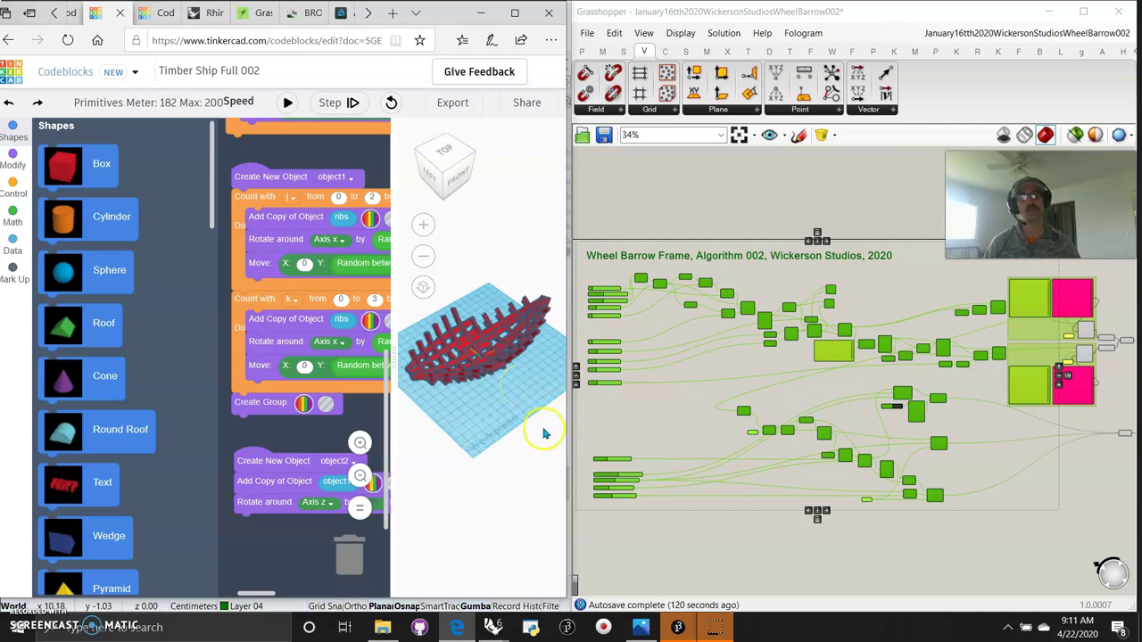
scroll(513, 434, down, 2)
click(495, 432)
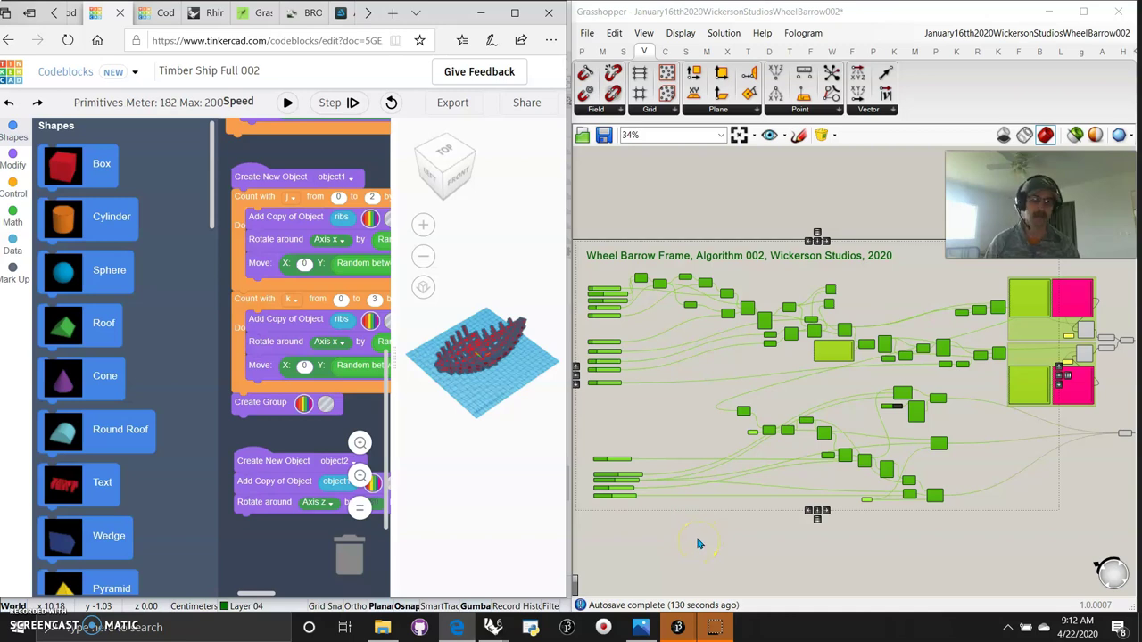
click(713, 627)
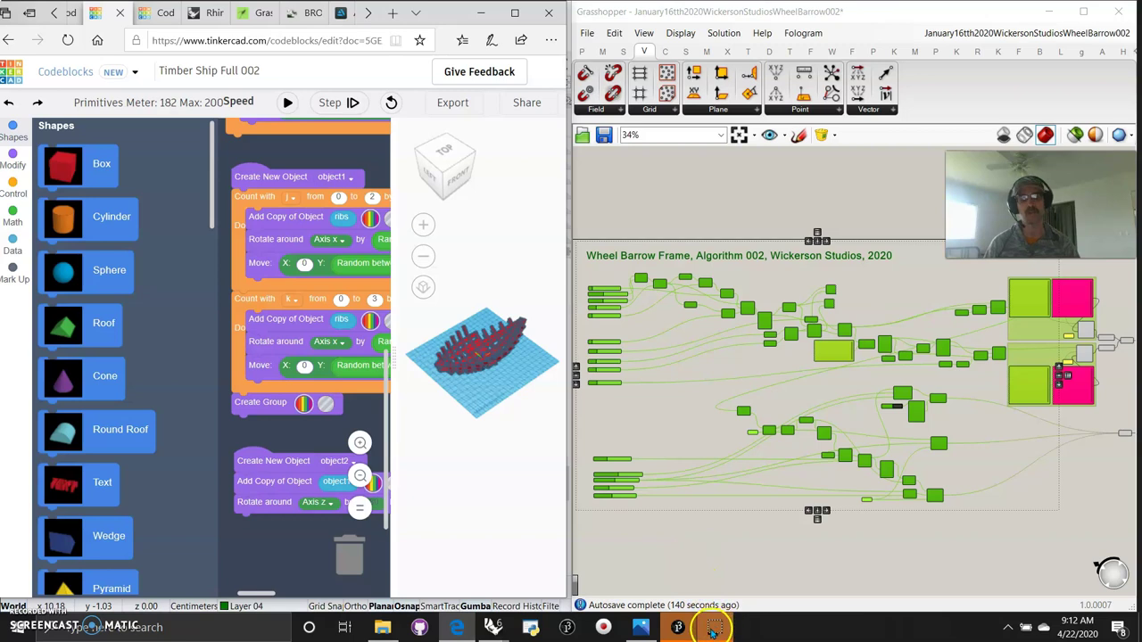
mouse_move(493, 628)
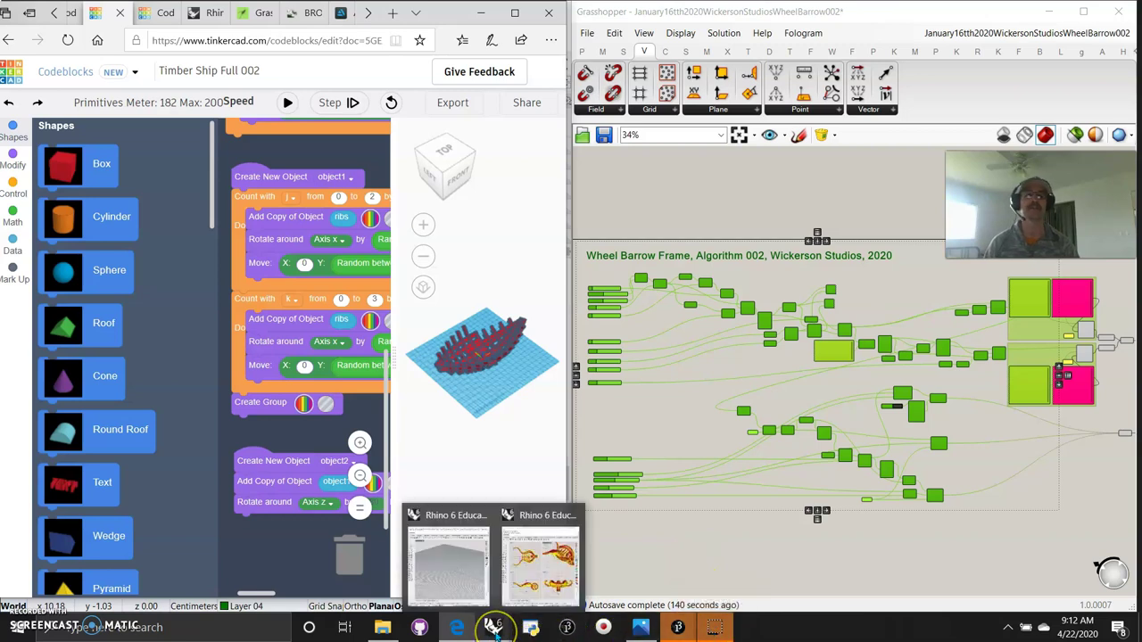